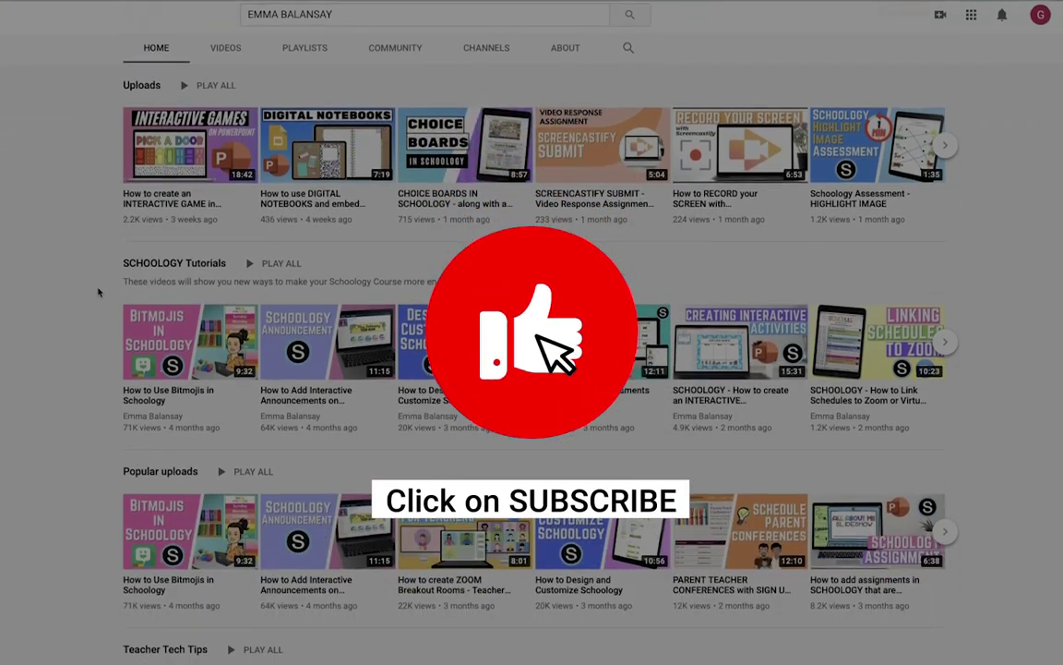
Scroll up the YouTube channel page to leave it for the Multiplication Classroom PDF
scroll(99, 293, up, 3)
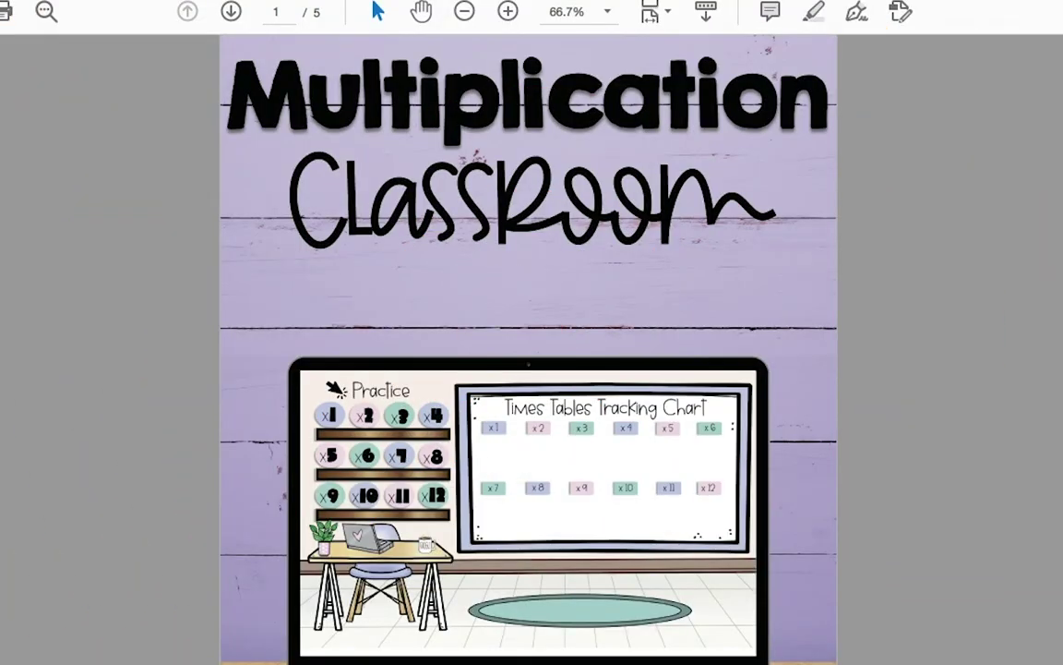
Scroll down through the pages of the Multiplication Classroom PDF
scroll(120, 315, down, 10)
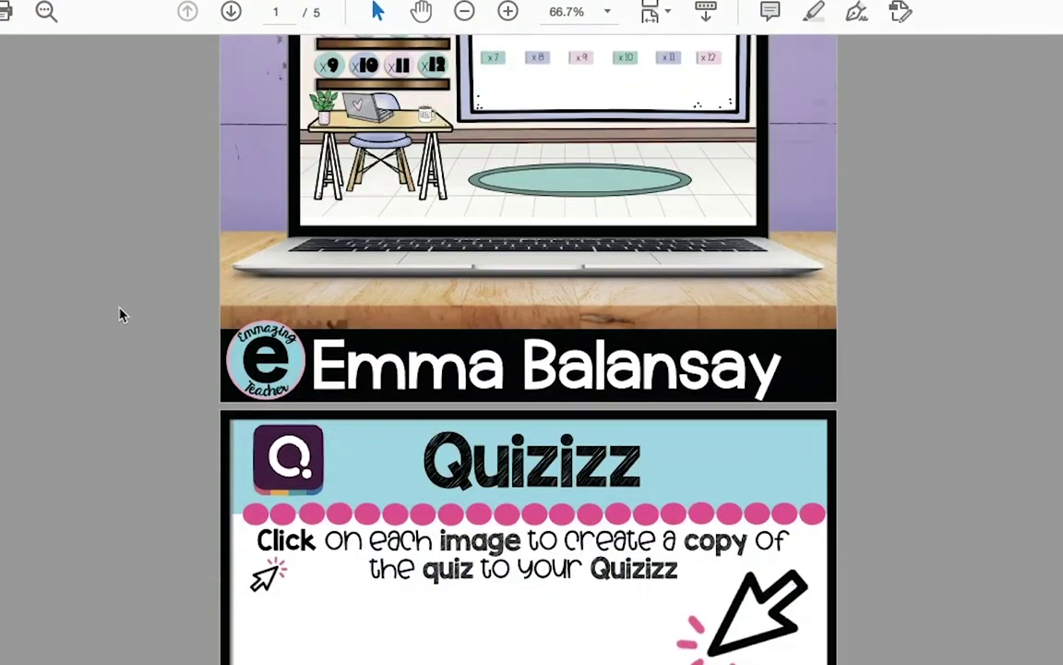
scroll(120, 314, down, 10)
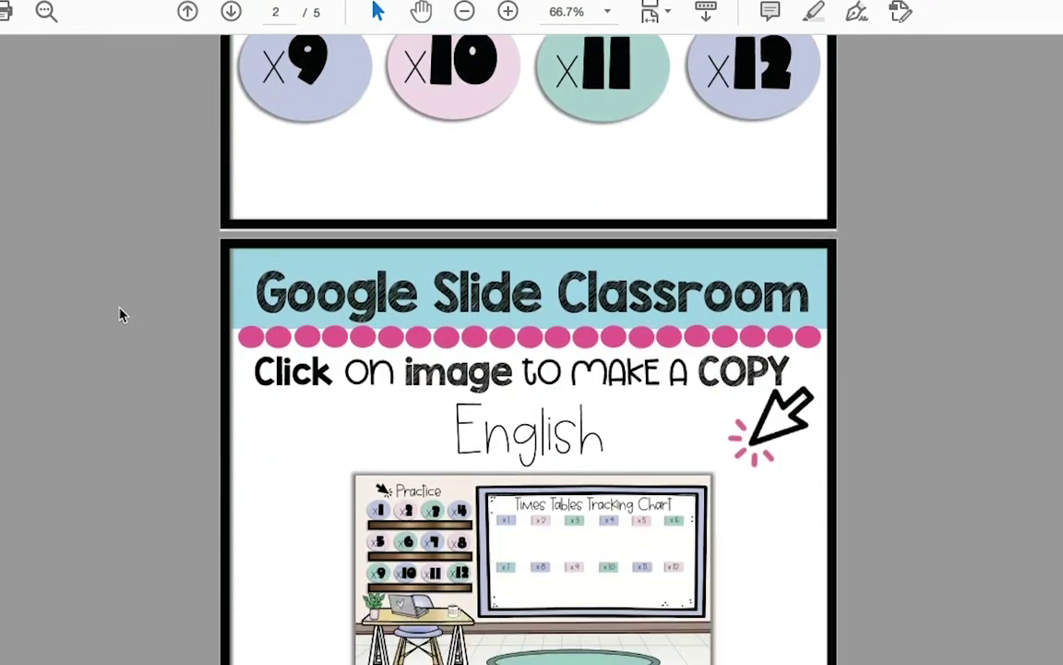
scroll(120, 315, down, 3)
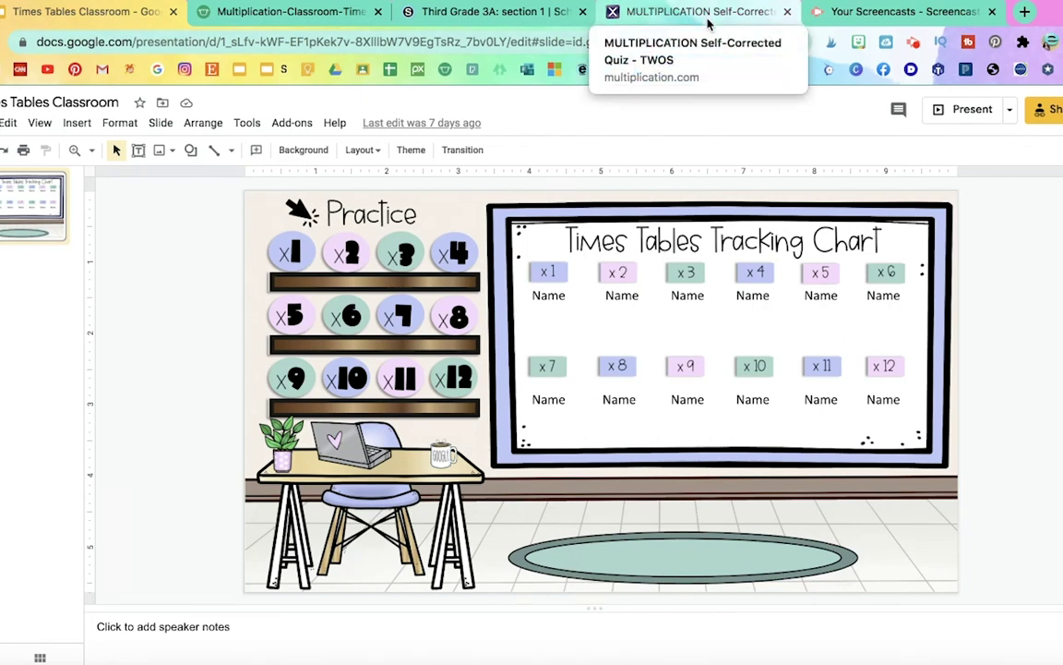
Open the TWOS quiz from the x2 circle on the slide embedded in Third Grade 3A
click(532, 11)
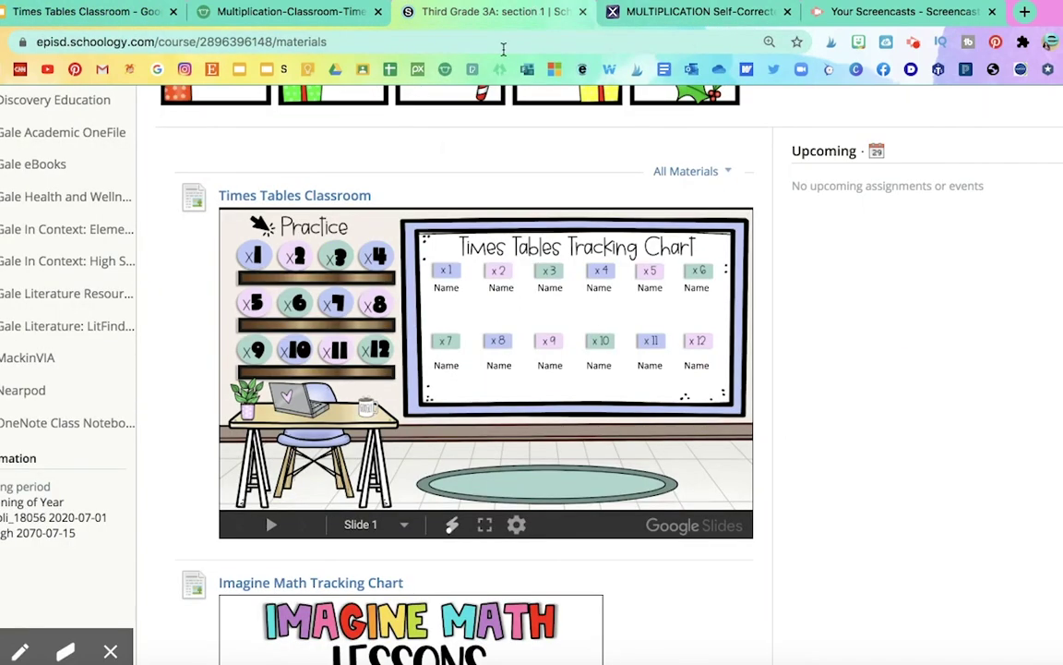
click(111, 652)
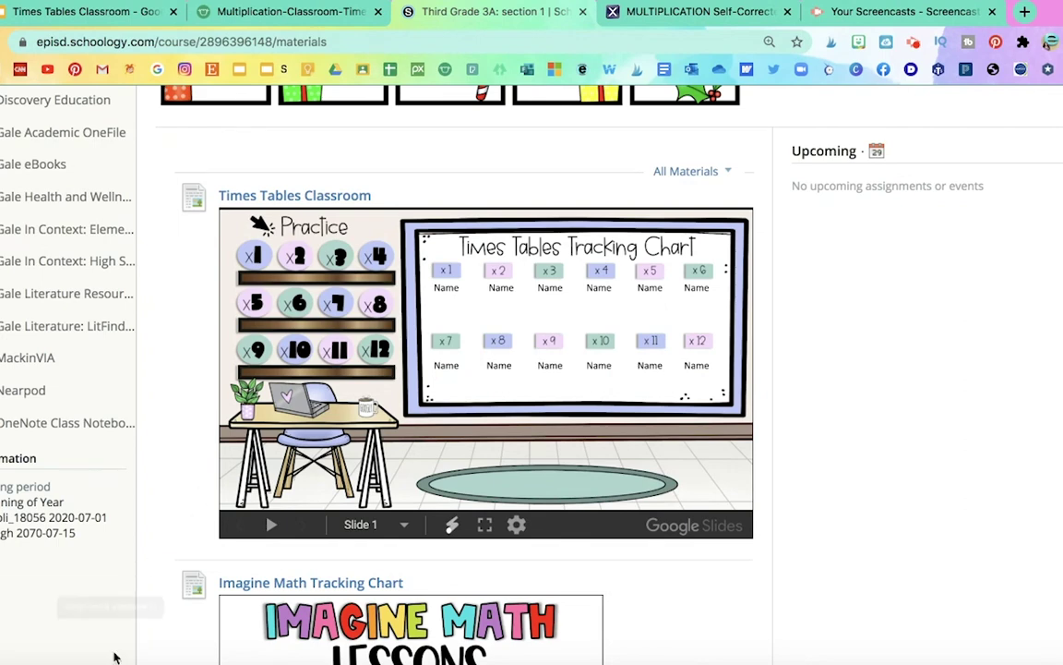
click(301, 268)
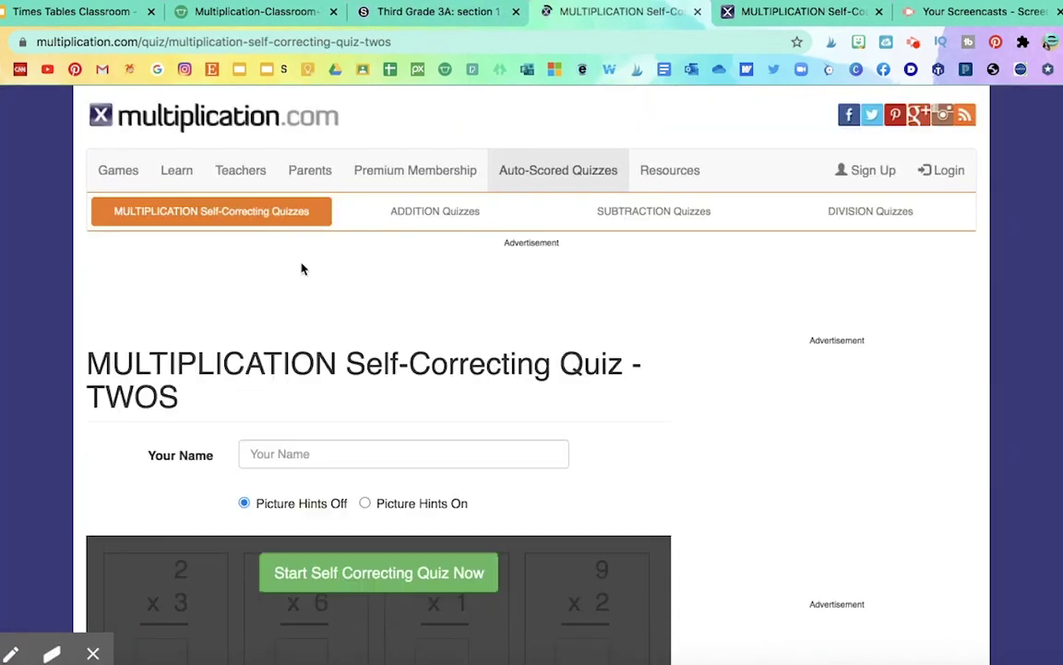
Enter 'Name' in the Your Name field and start the self-correcting TWOS quiz
scroll(302, 270, down, 5)
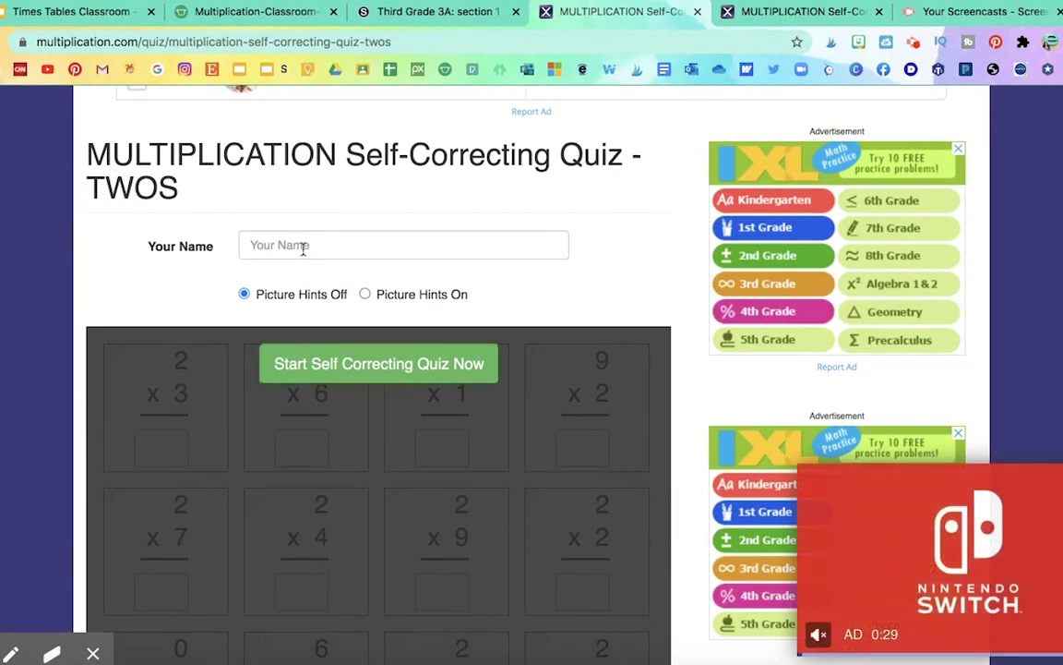
click(303, 248)
text(Name)
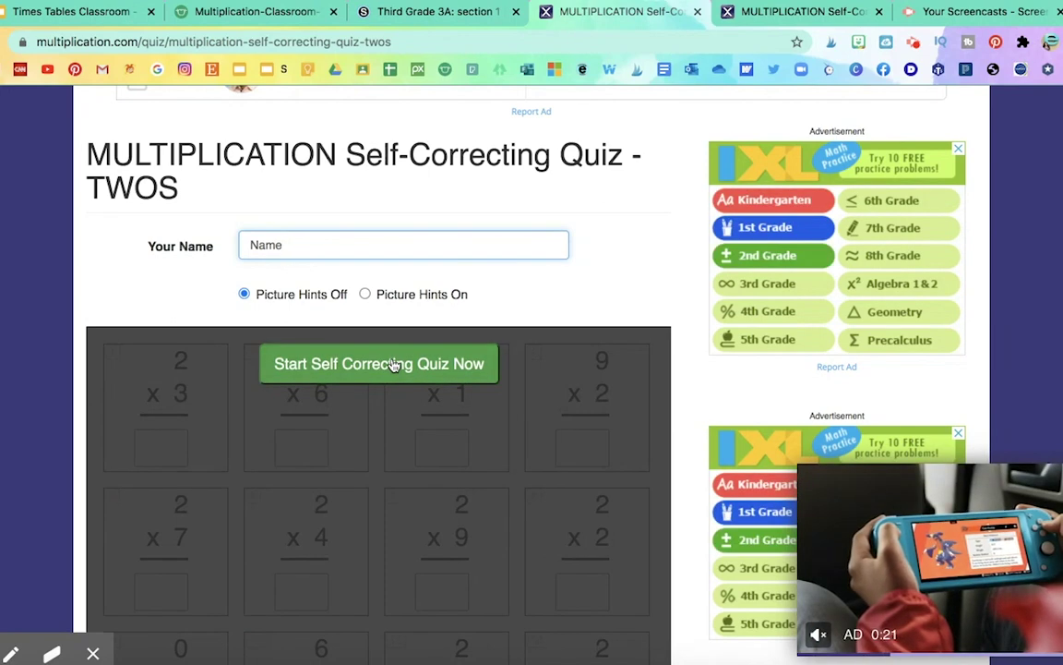
click(357, 365)
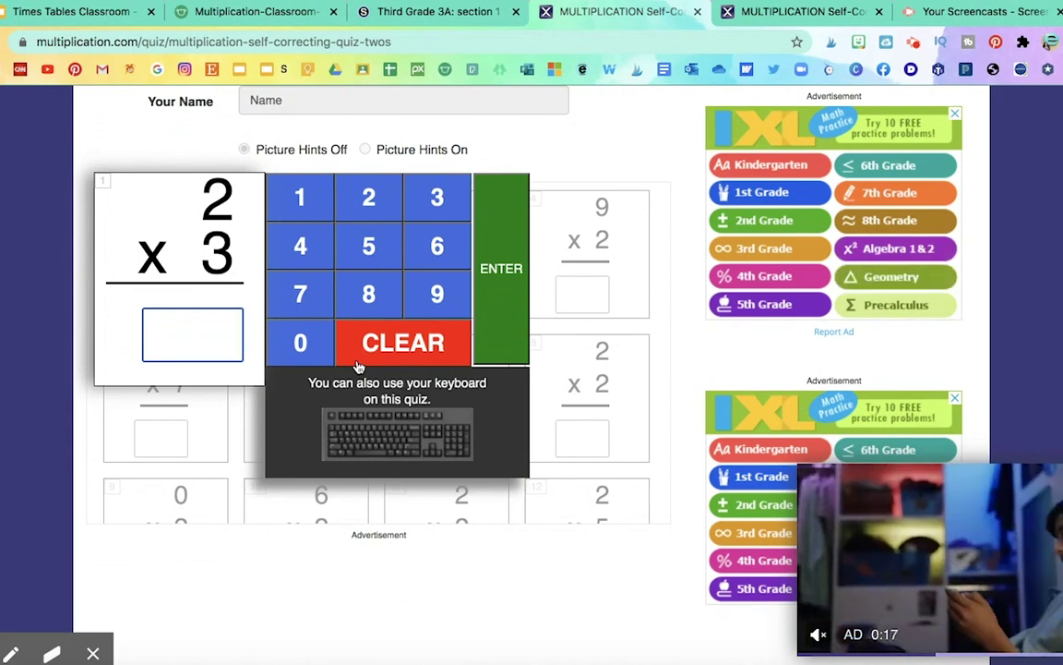
Answer 2 x 3 with 6 and 2 x 6 with 12 on the quiz keypad
click(439, 249)
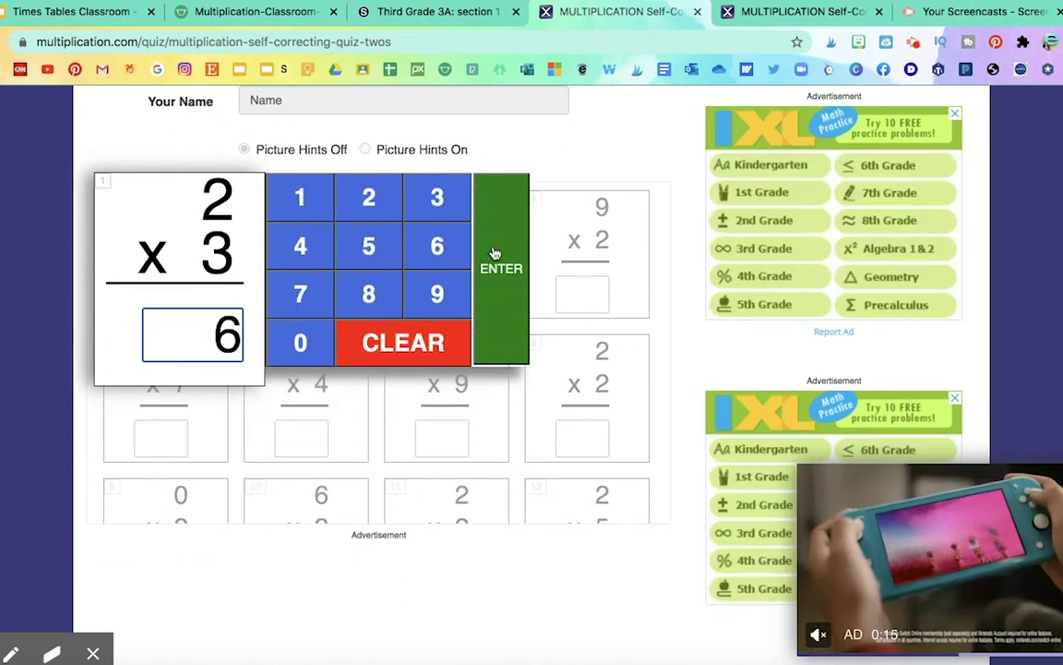
click(496, 253)
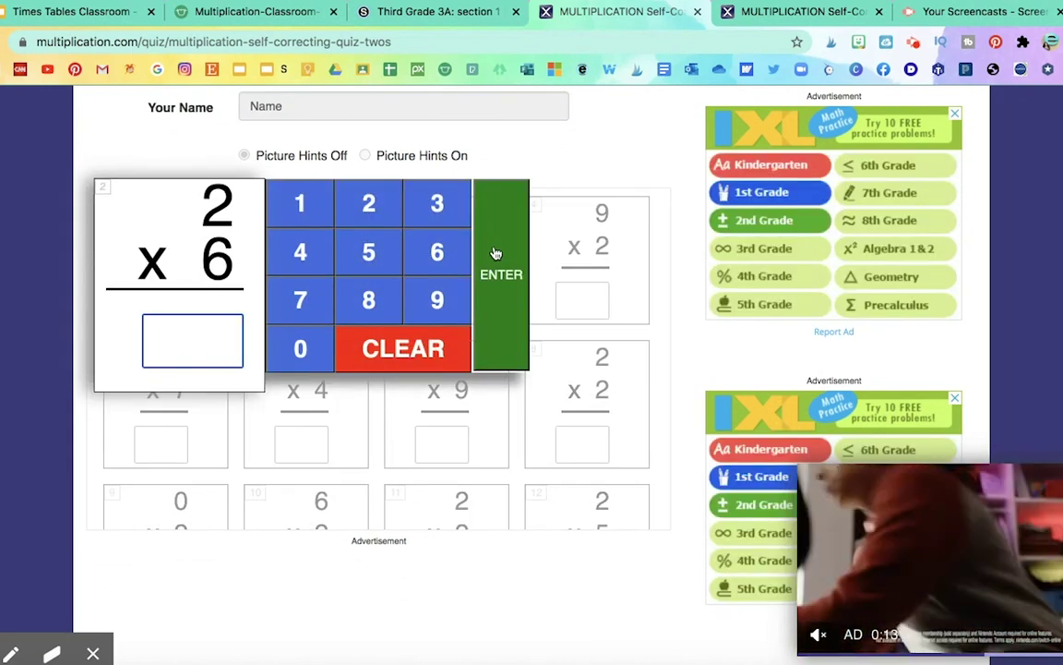
click(295, 204)
click(370, 202)
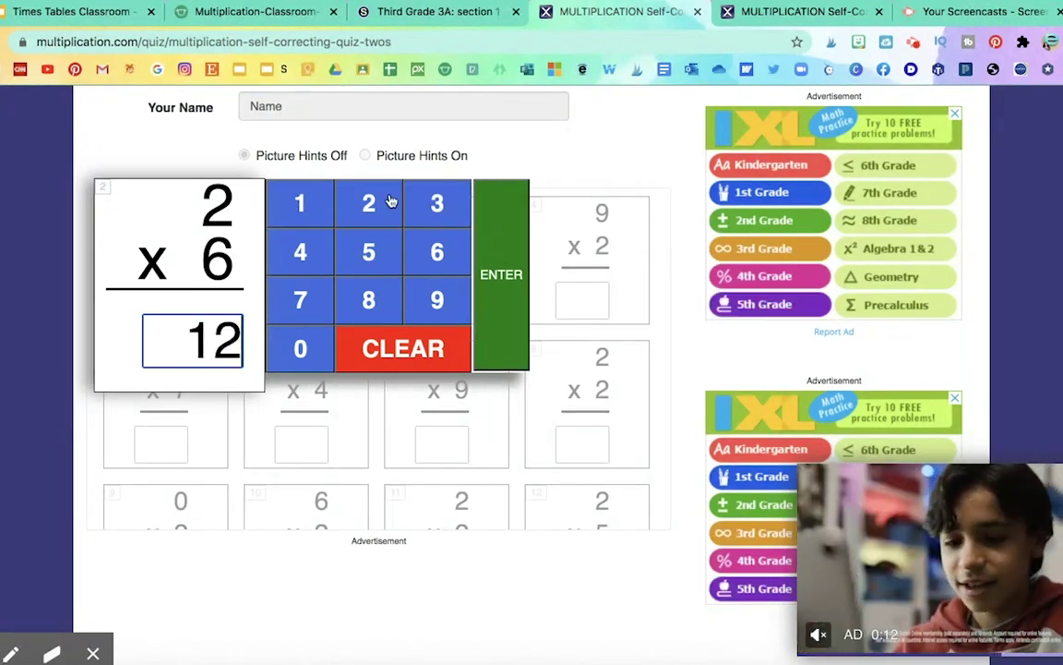
click(498, 222)
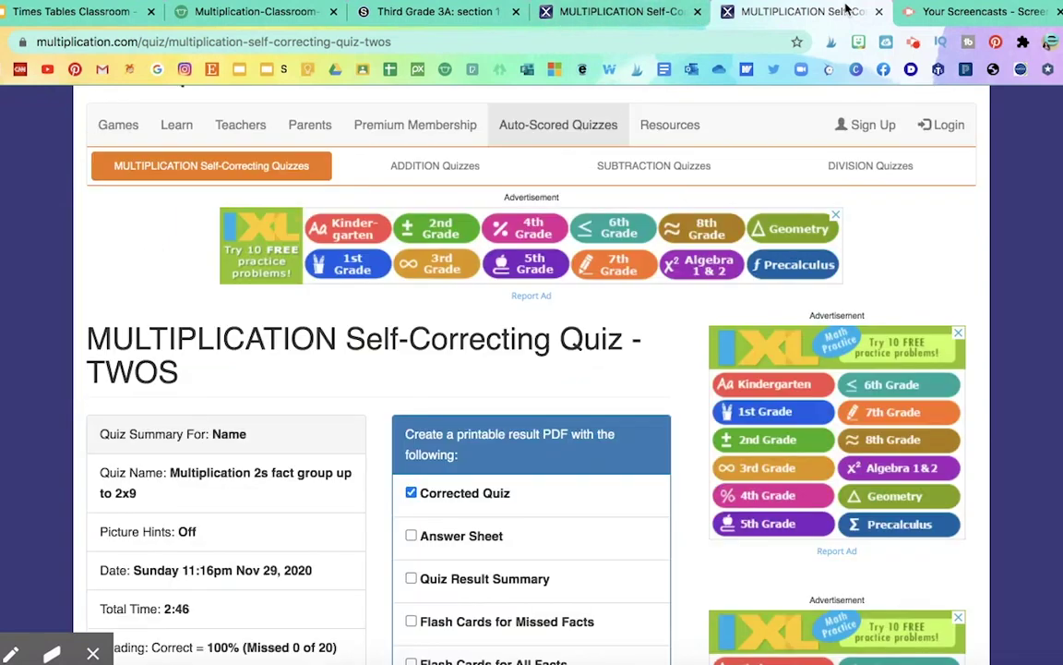
Scroll through the quiz results and corrected answer cards, then return to the slides
scroll(365, 415, down, 4)
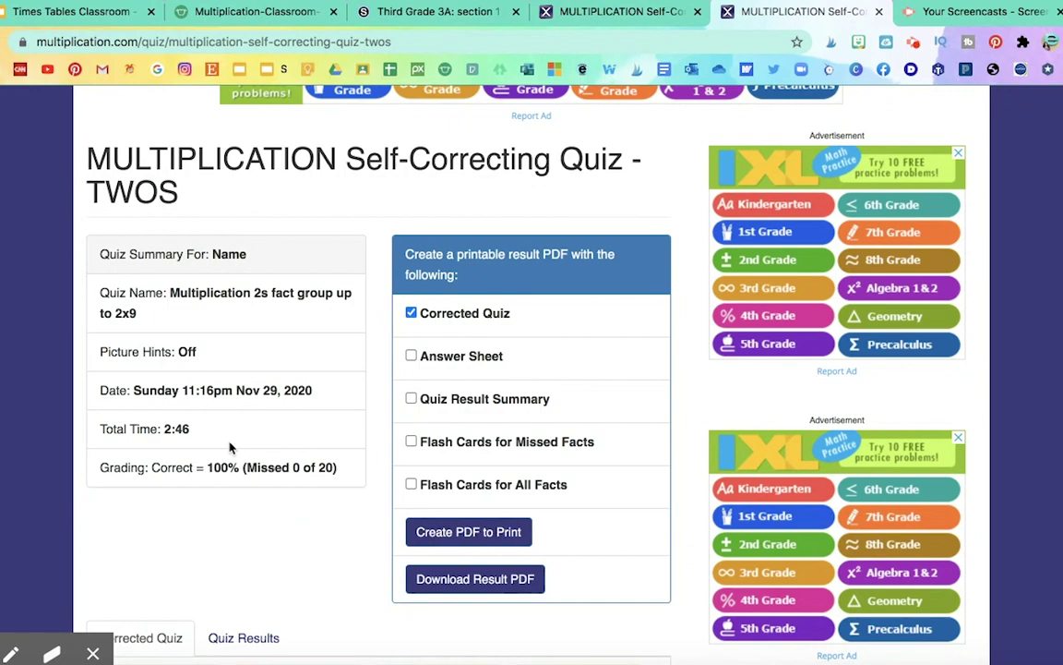
scroll(230, 447, down, 12)
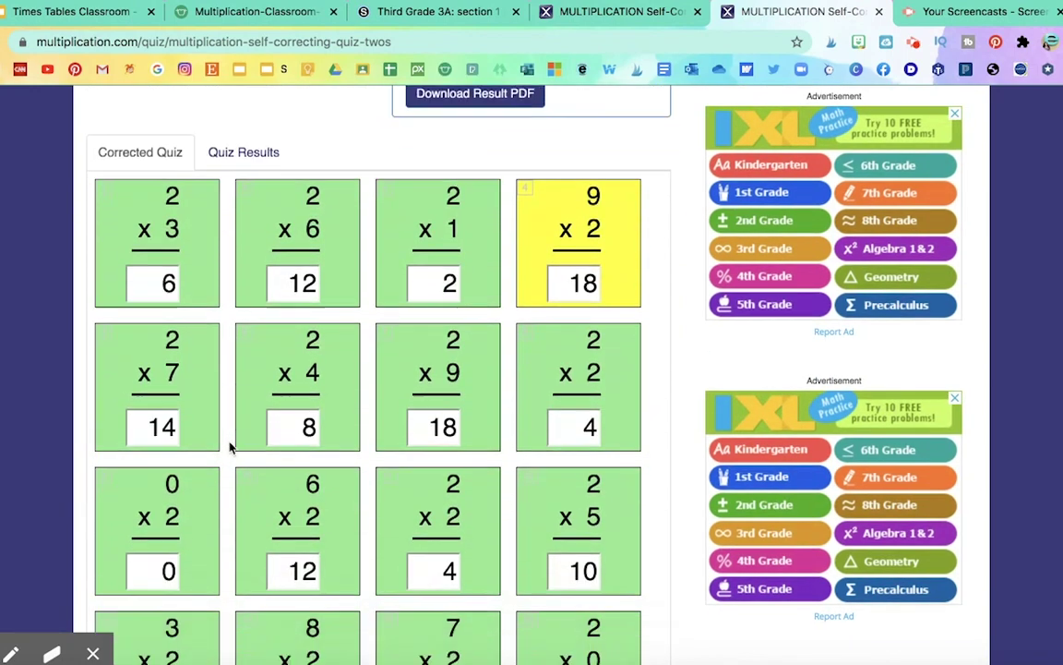
scroll(230, 447, down, 3)
scroll(230, 447, up, 8)
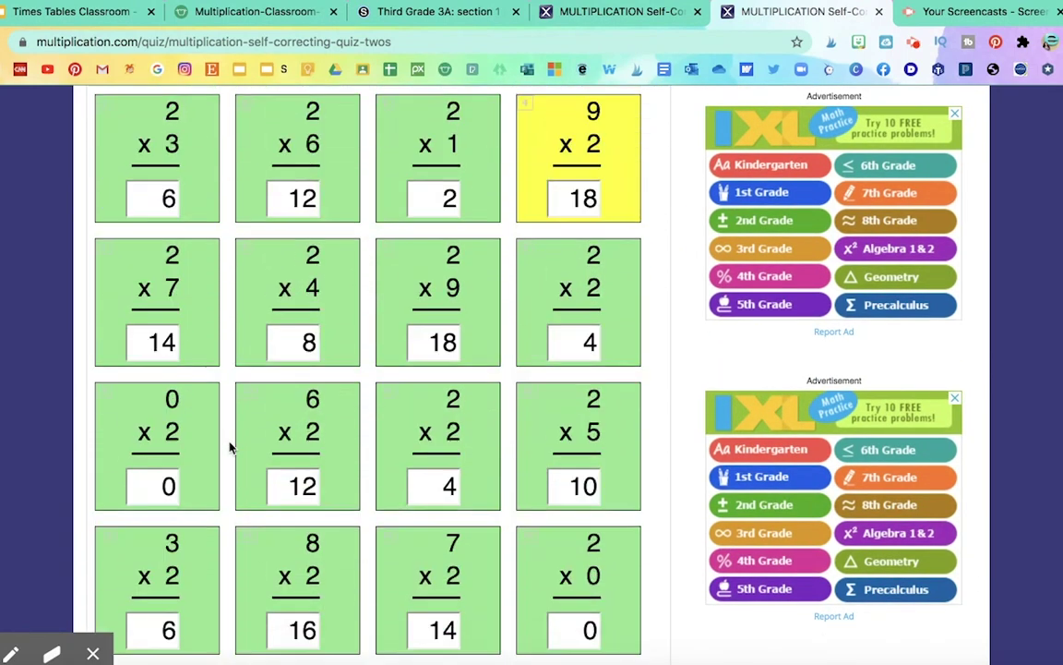
scroll(230, 447, down, 2)
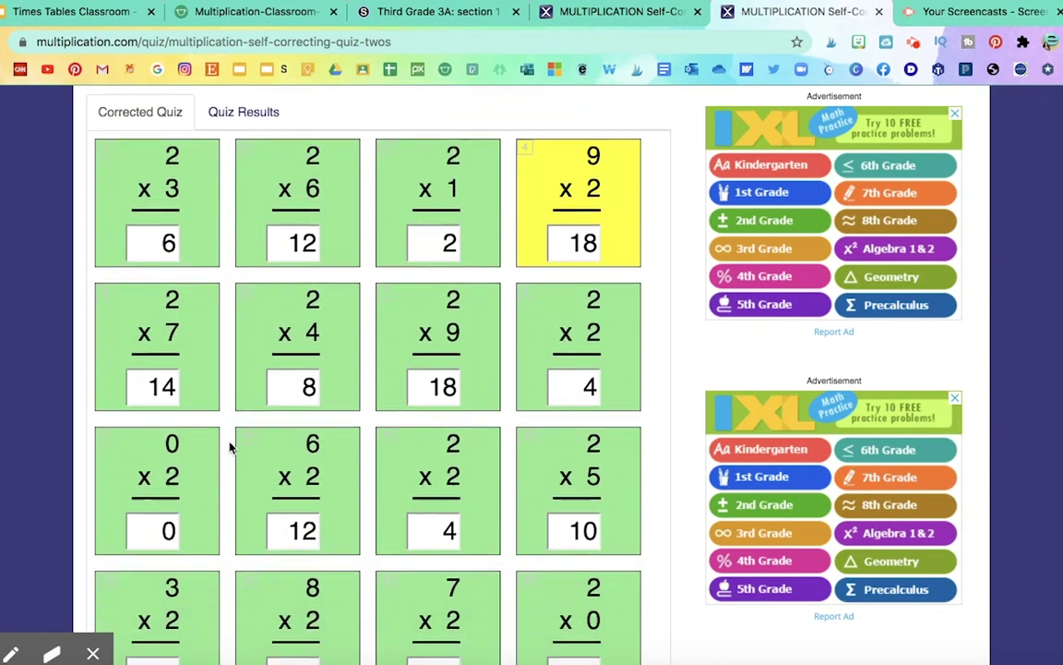
scroll(229, 447, up, 1)
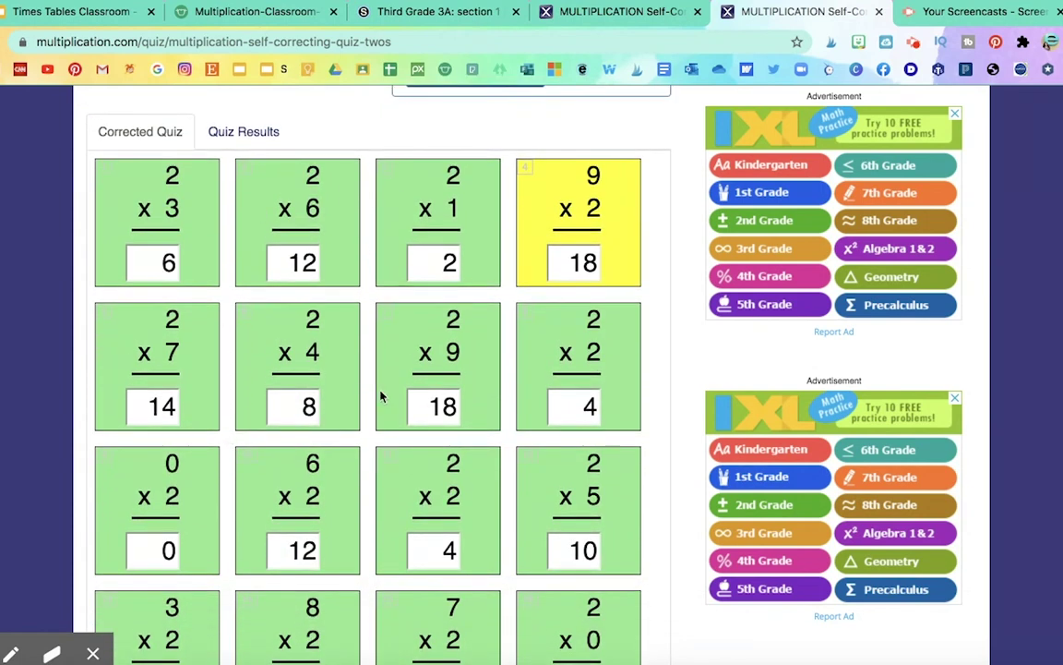
scroll(379, 396, down, 3)
scroll(379, 396, down, 4)
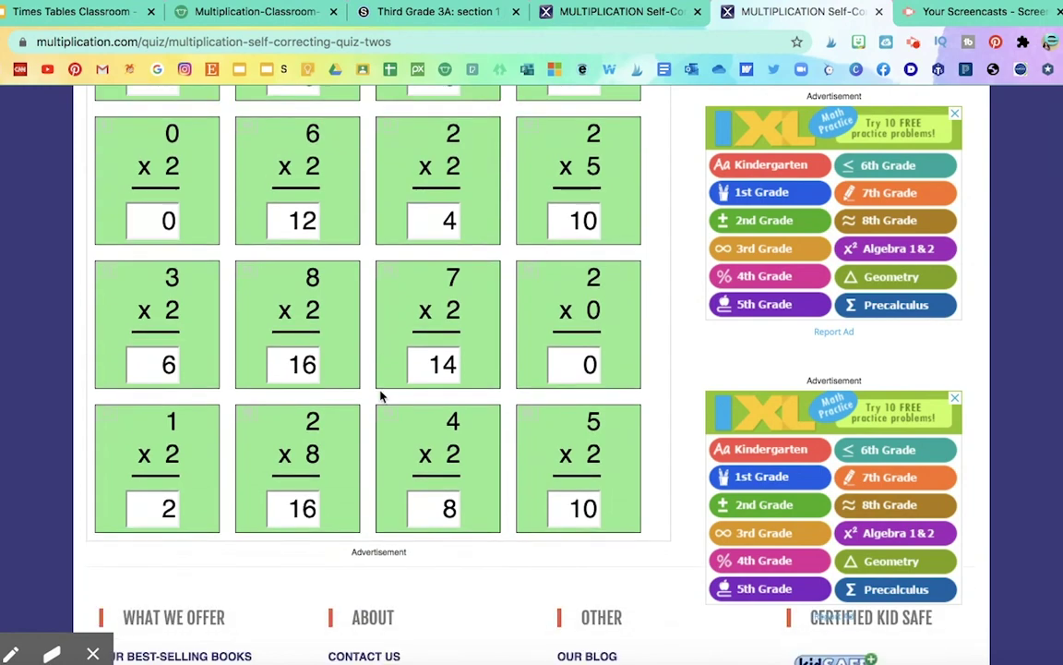
scroll(380, 396, up, 3)
scroll(379, 396, up, 2)
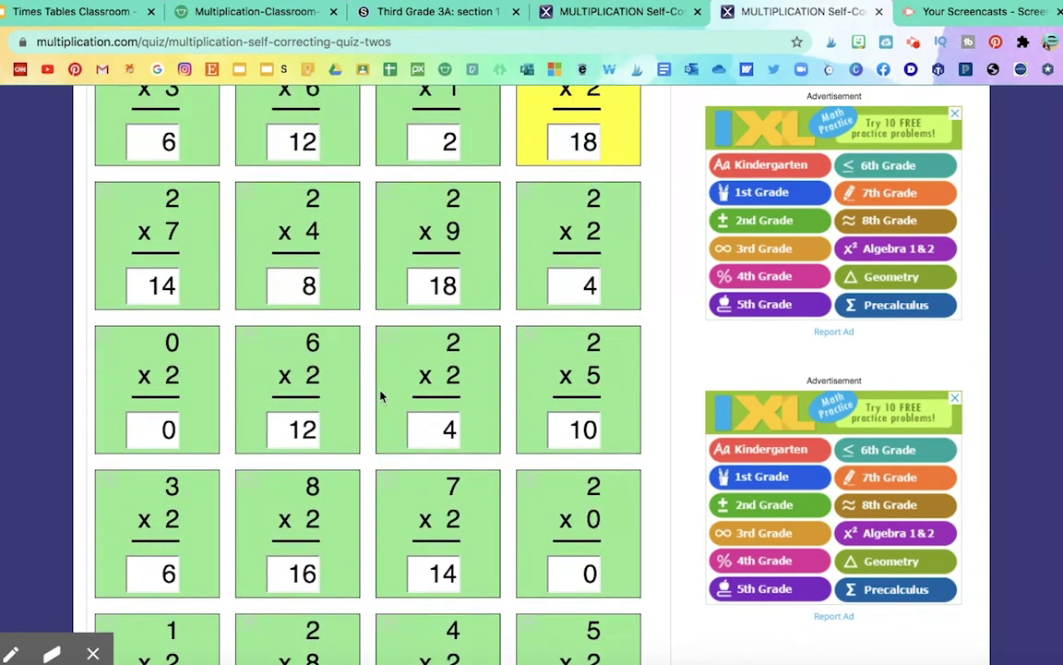
scroll(379, 396, up, 1)
key(ctrl+Left)
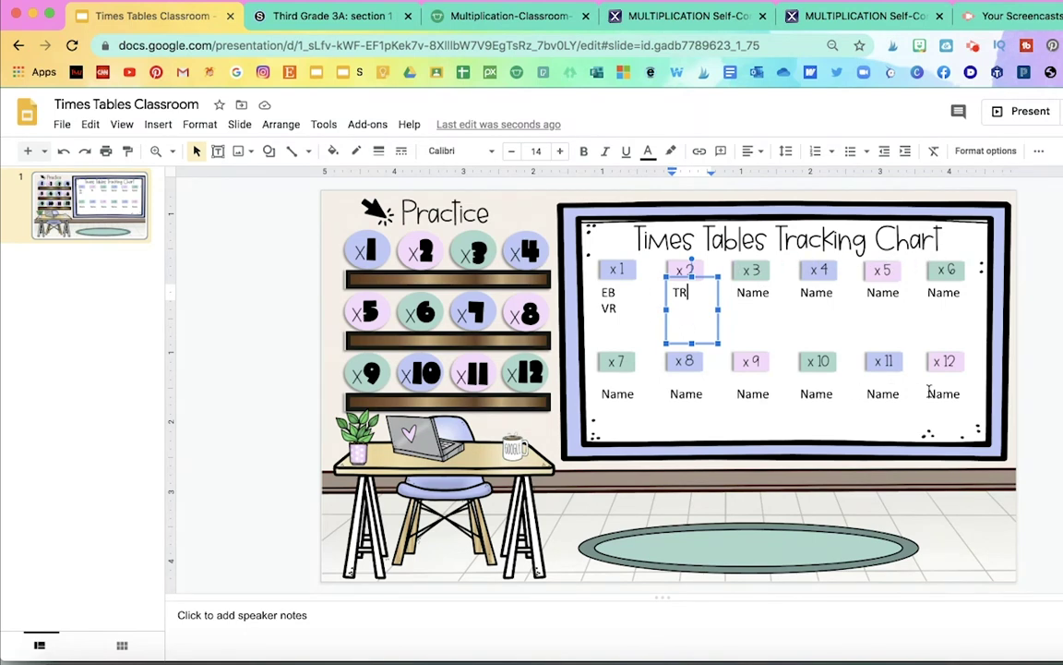
Replace the x3 'Name' placeholder with a student's initial, then go back to Schoology
click(868, 432)
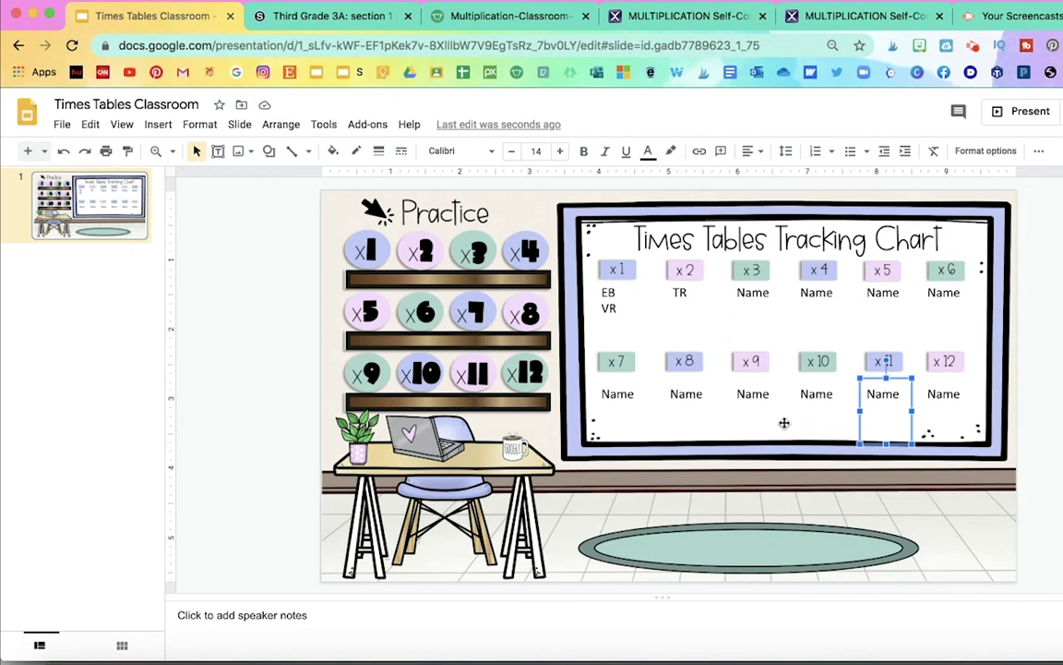
click(615, 306)
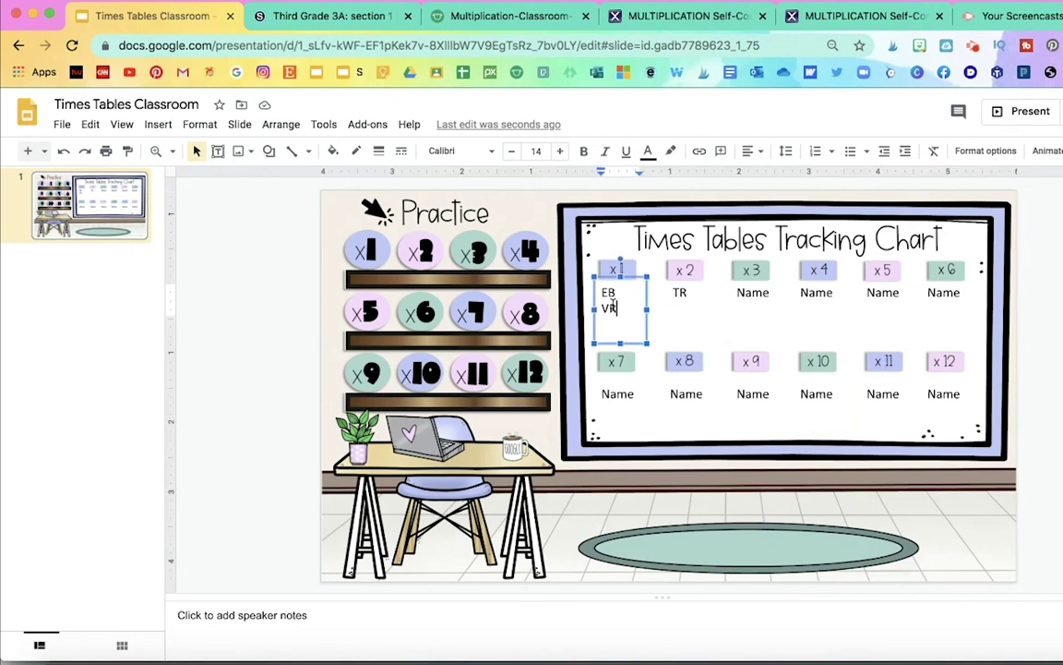
click(762, 294)
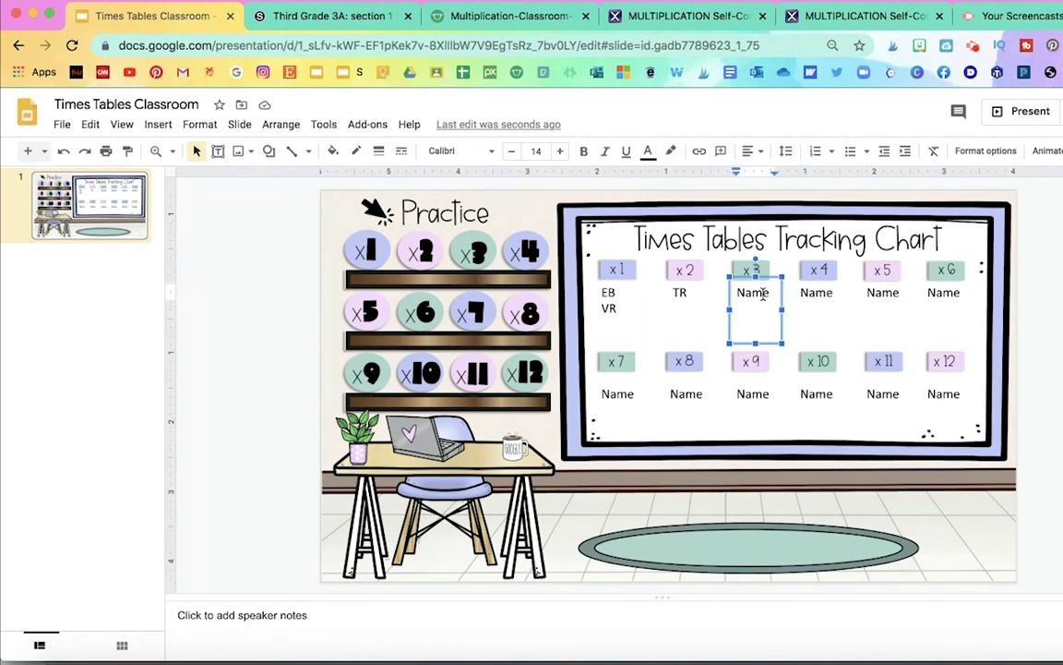
key(BackSpace)
key(BackSpace)
text(R)
click(815, 308)
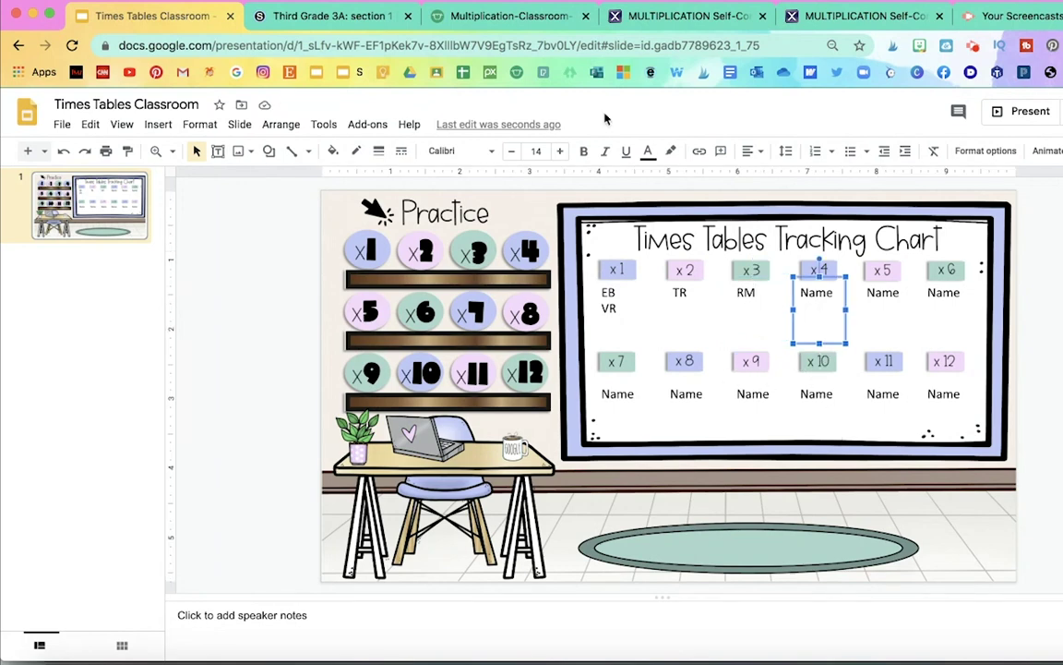
click(341, 18)
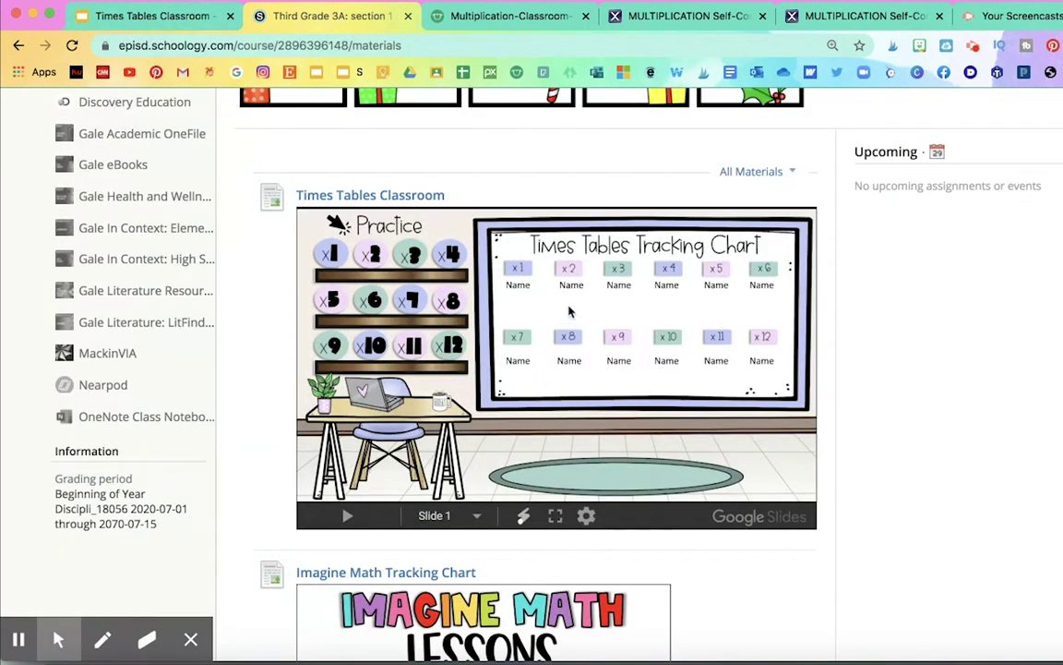
Replace the x5 'Name' placeholder with a student's initial and reload Schoology to verify
click(72, 46)
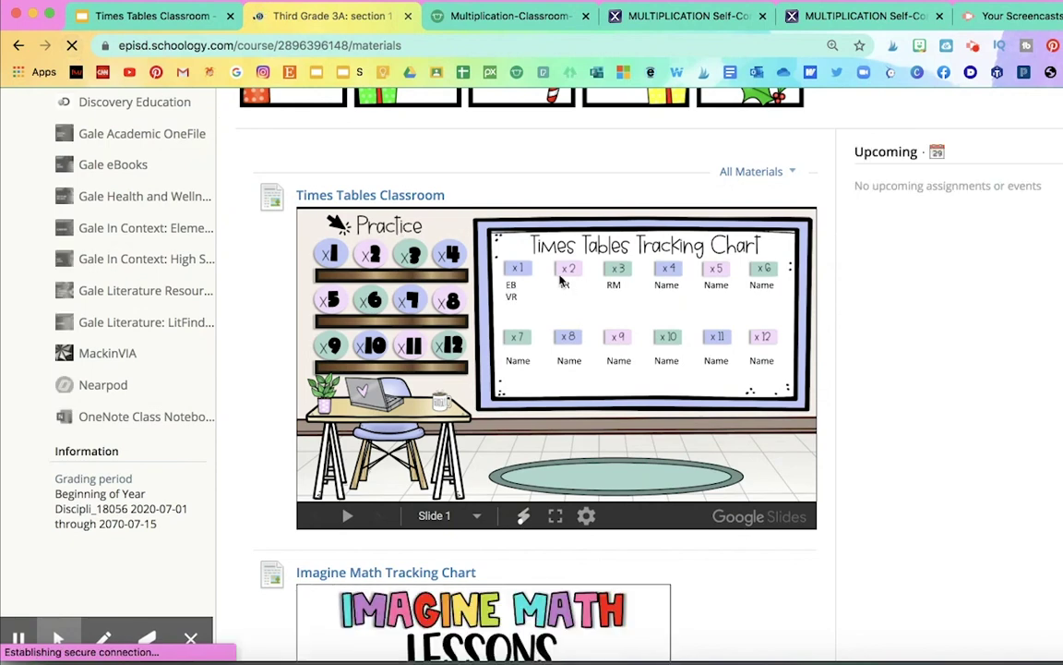
click(139, 16)
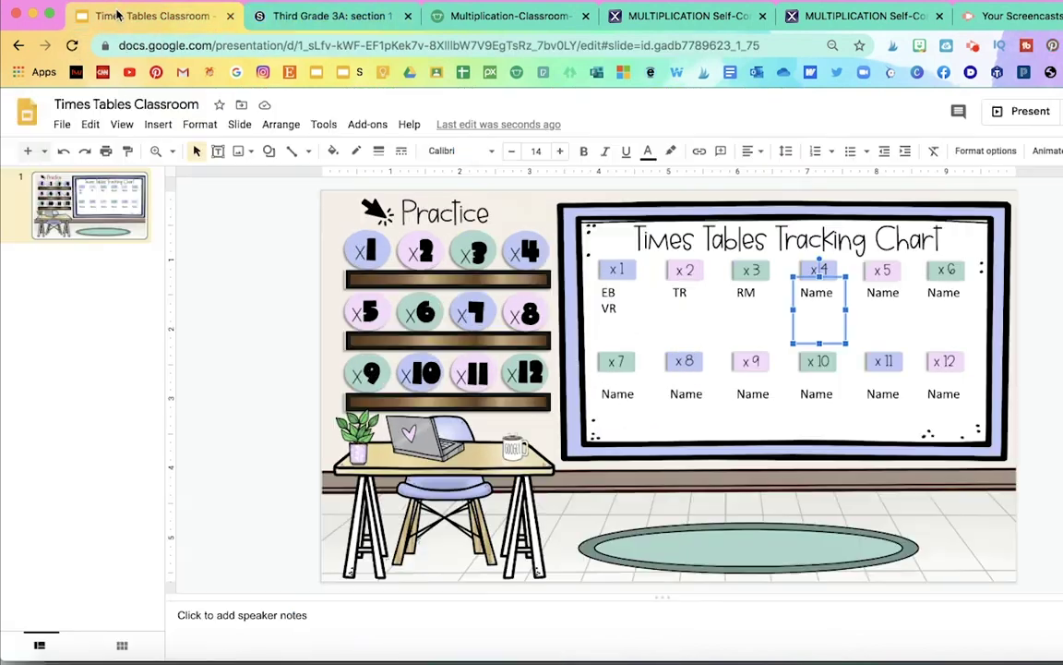
click(897, 293)
double_click(896, 292)
key(BackSpace)
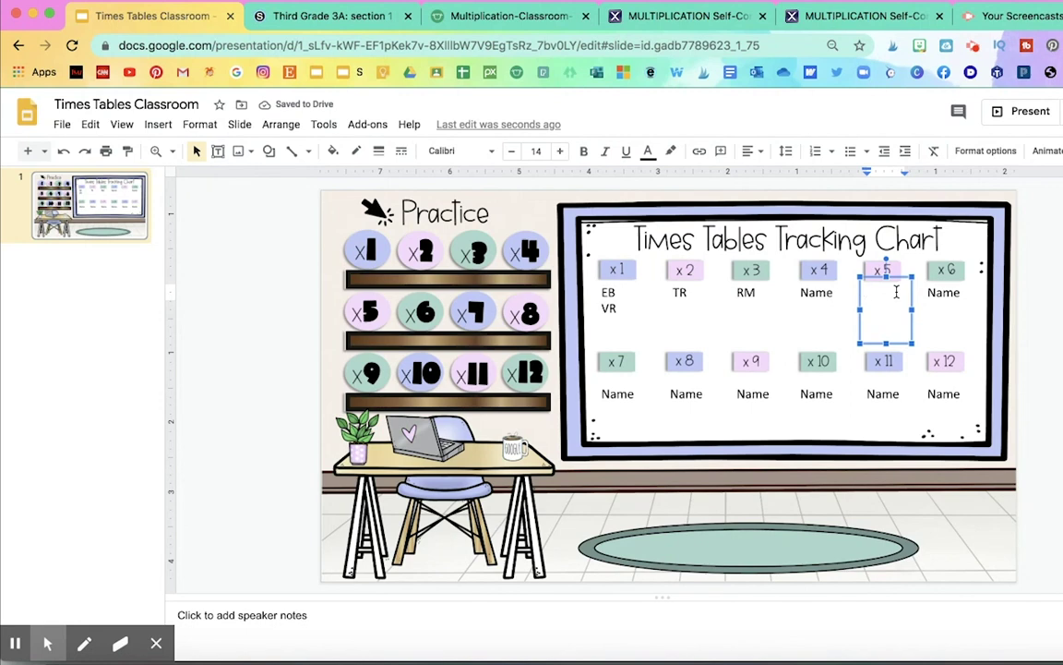
text(MB)
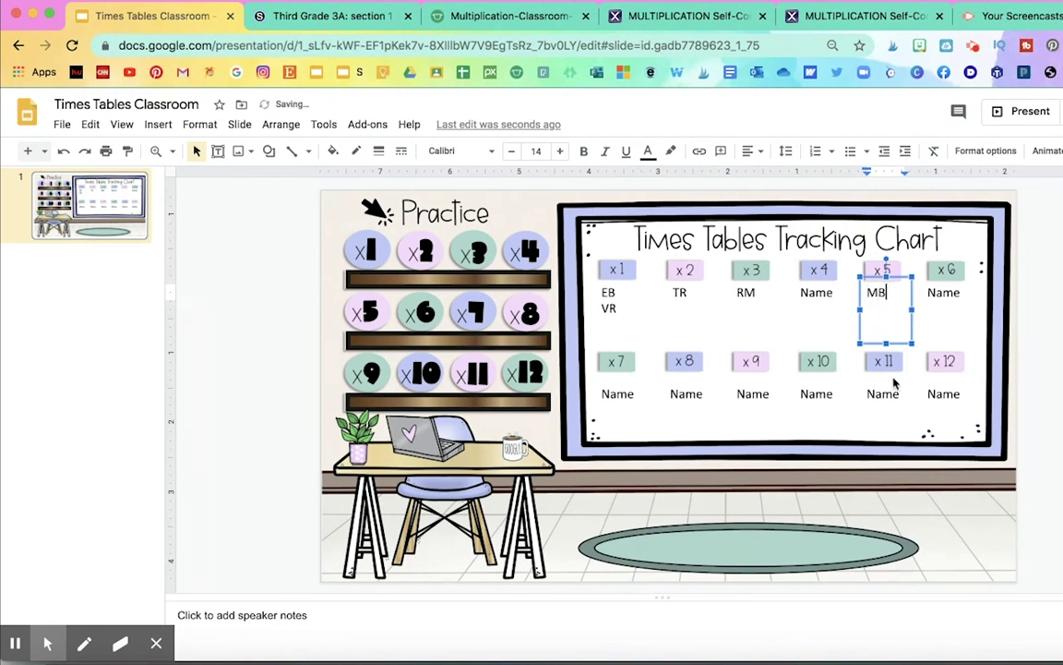
click(868, 388)
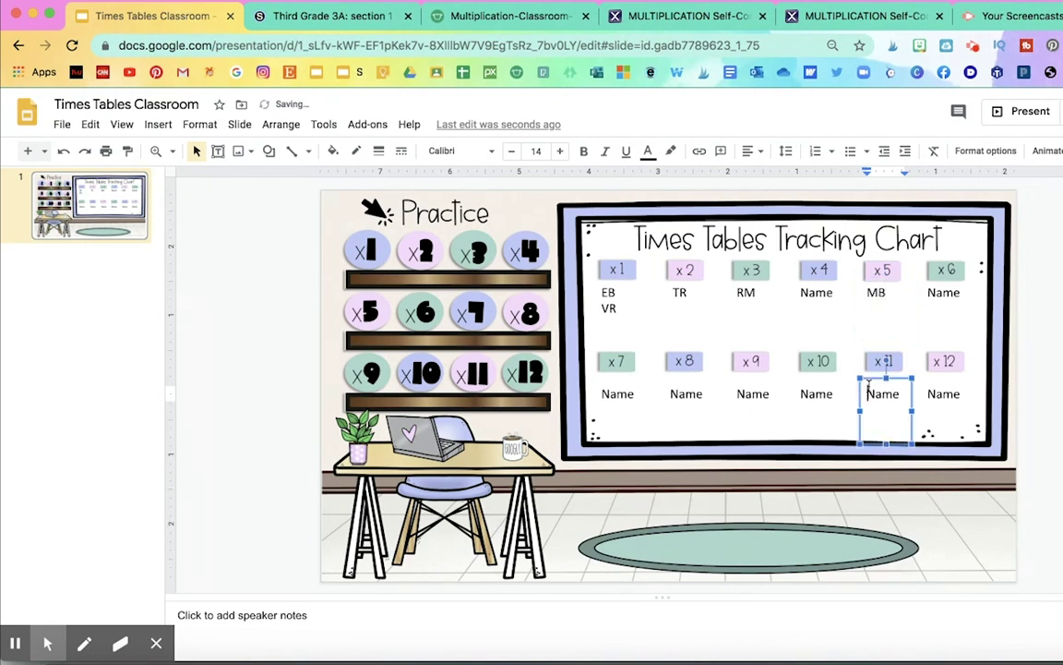
click(302, 25)
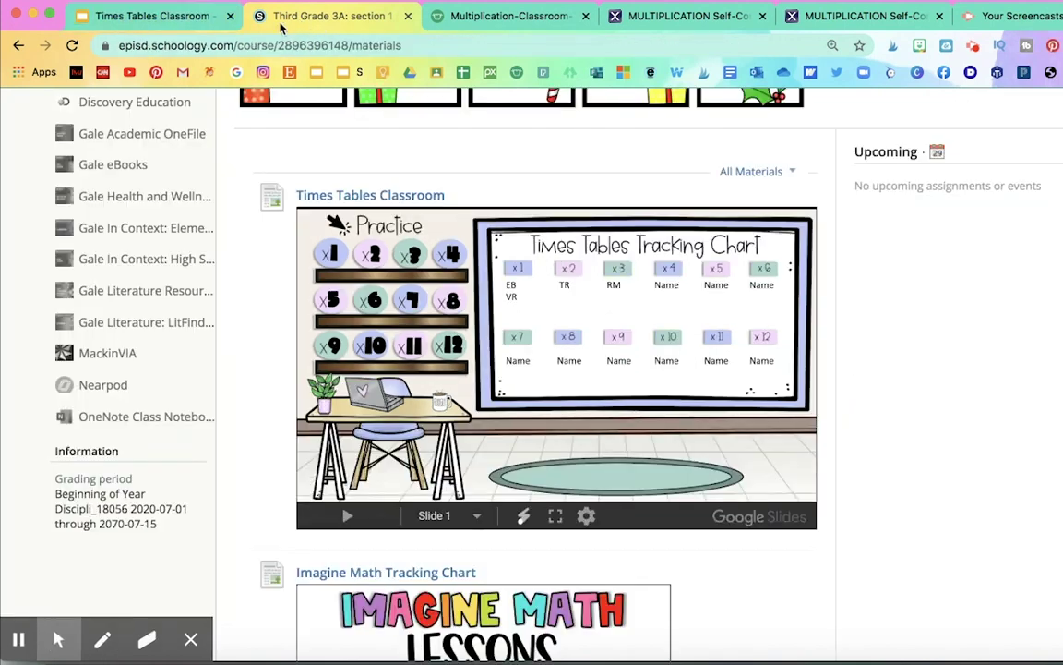
click(72, 46)
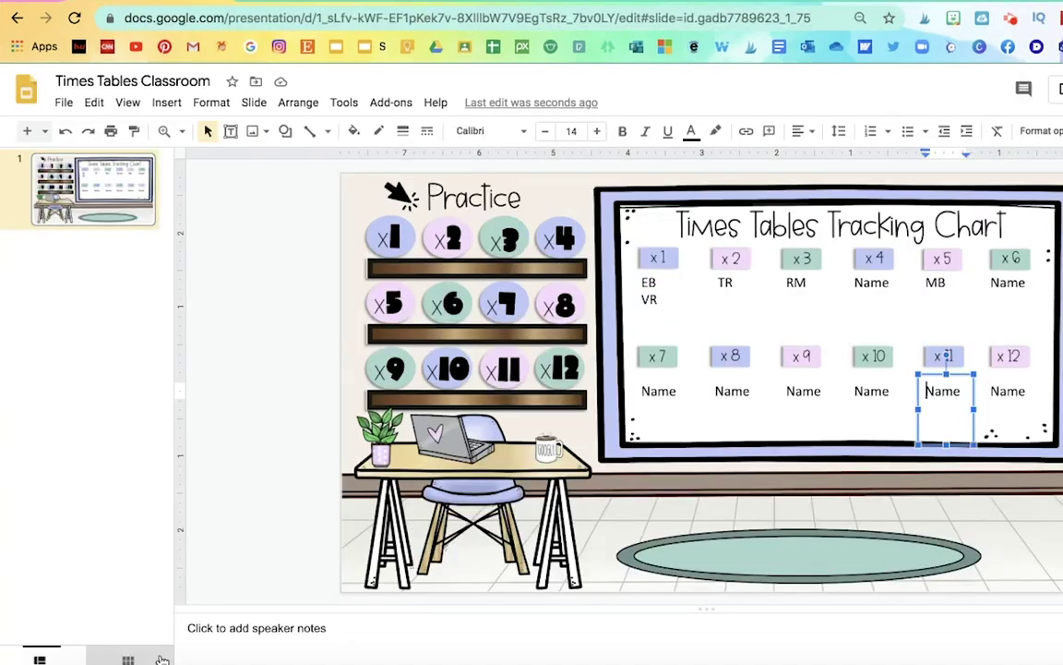
Set the Publish to the web embed to Custom size, 575 px wide, and select its code
click(64, 104)
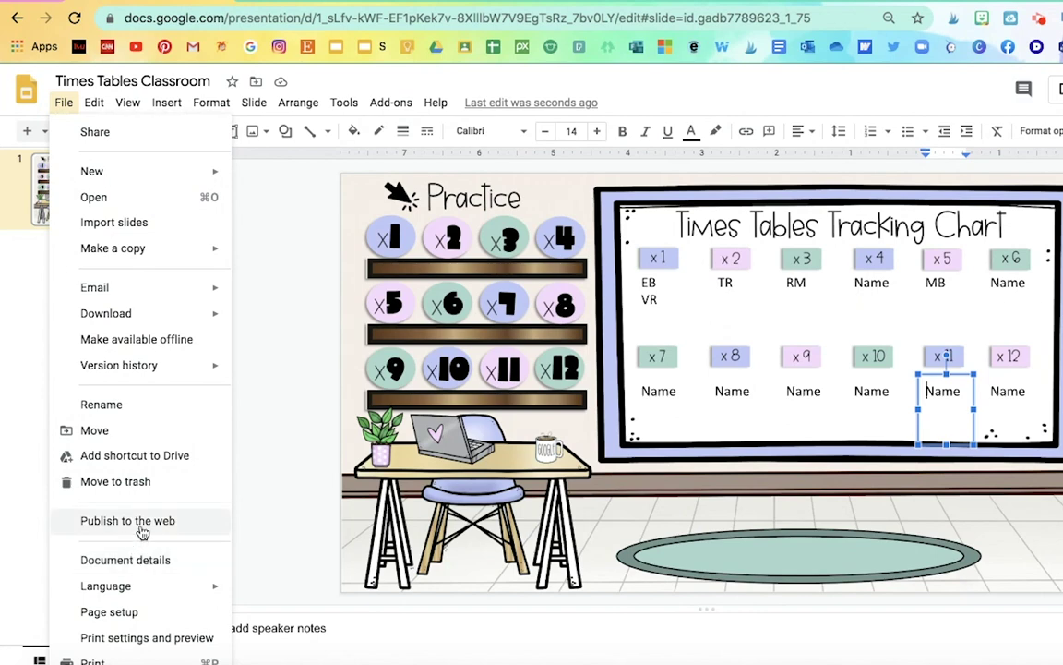
click(140, 523)
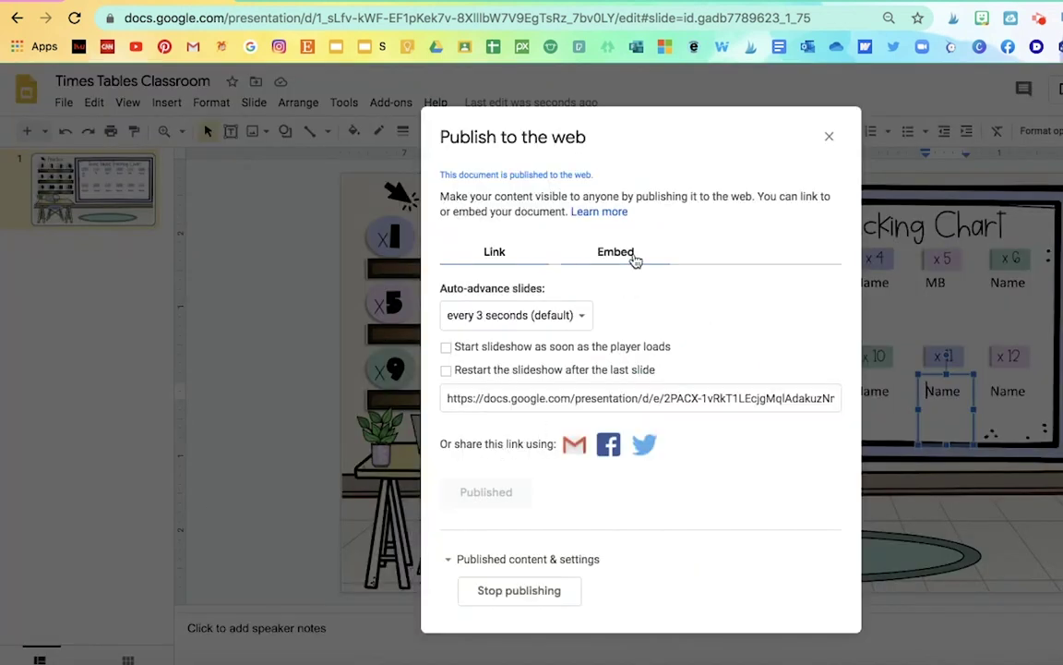
click(634, 258)
click(548, 316)
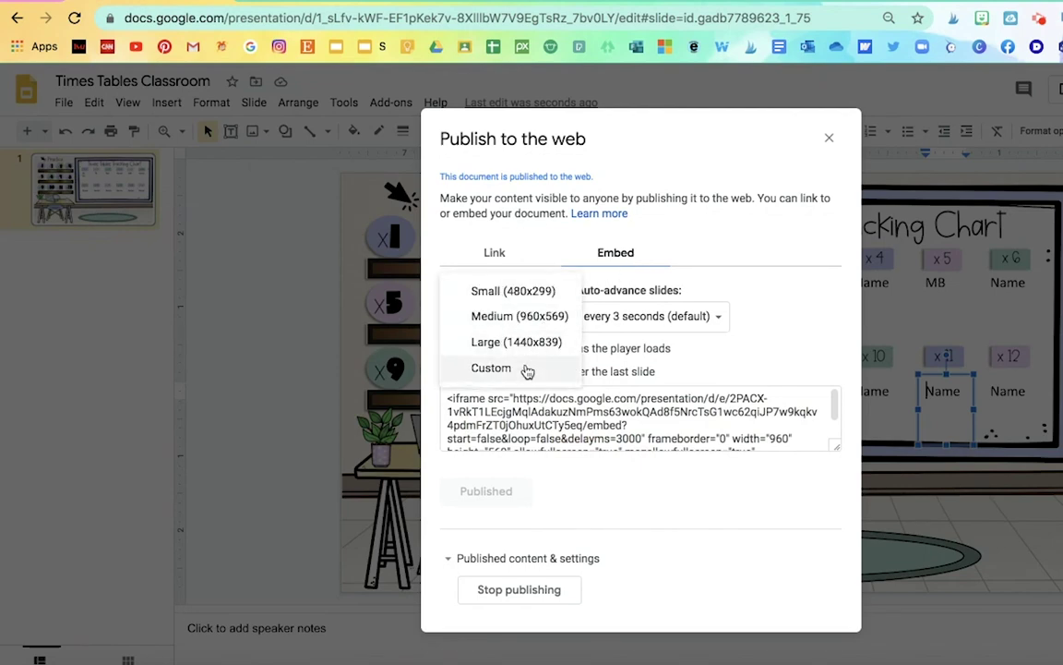
click(515, 367)
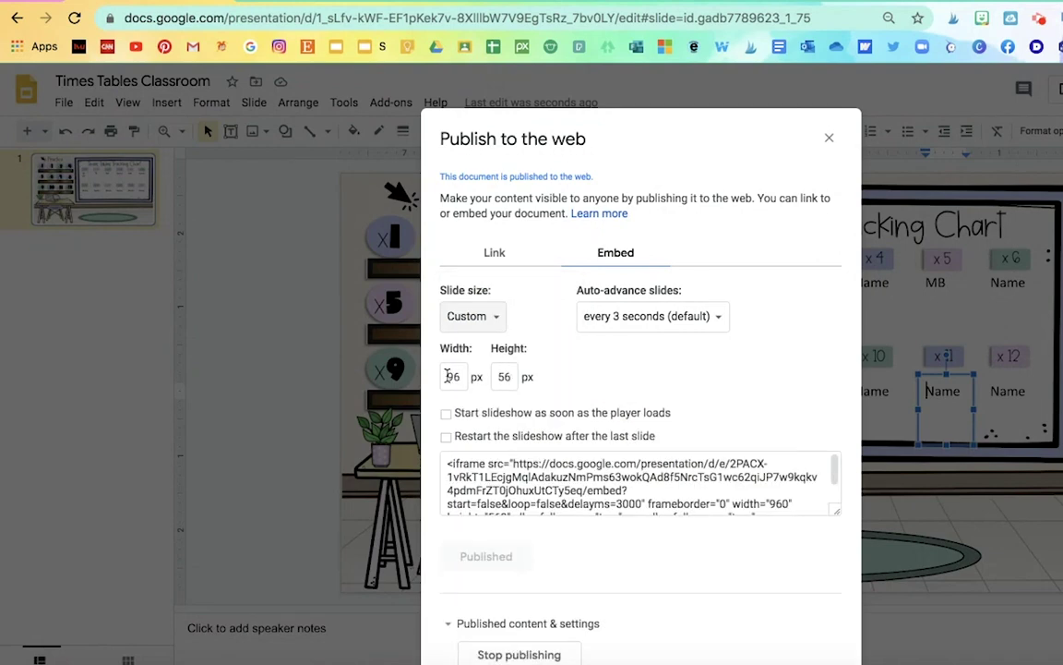
drag(448, 376, 496, 378)
text(575)
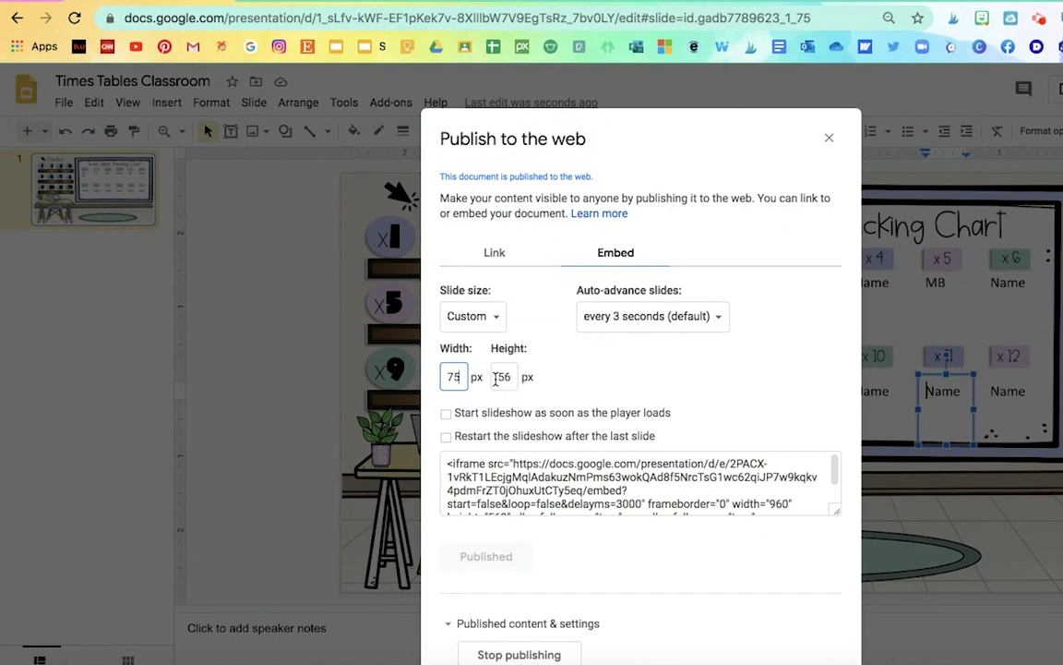
key(Tab)
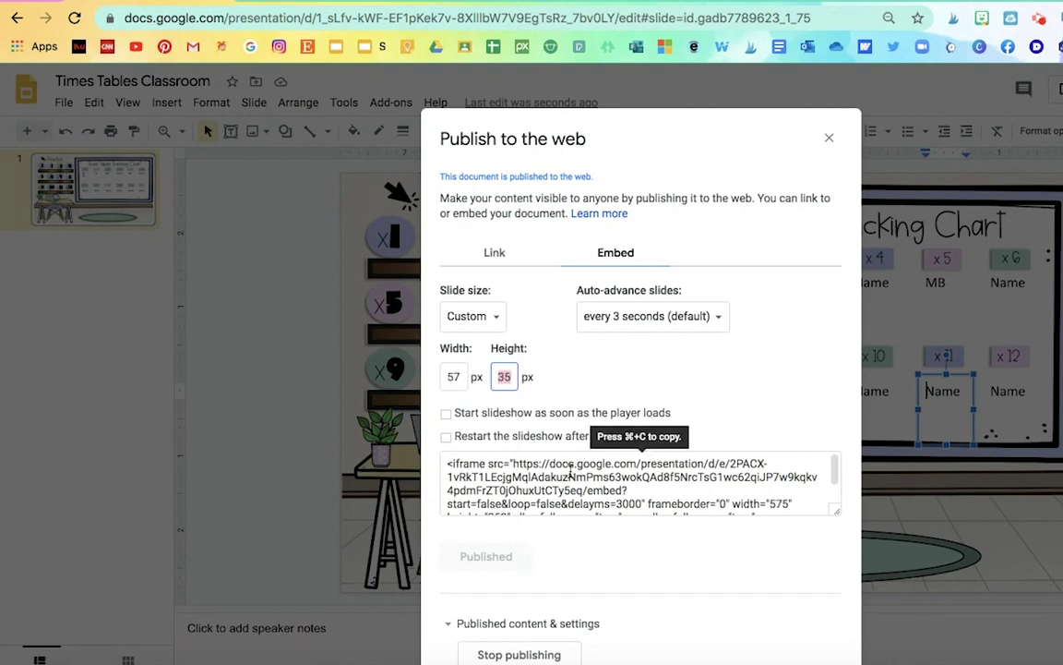
click(582, 474)
key(super+c)
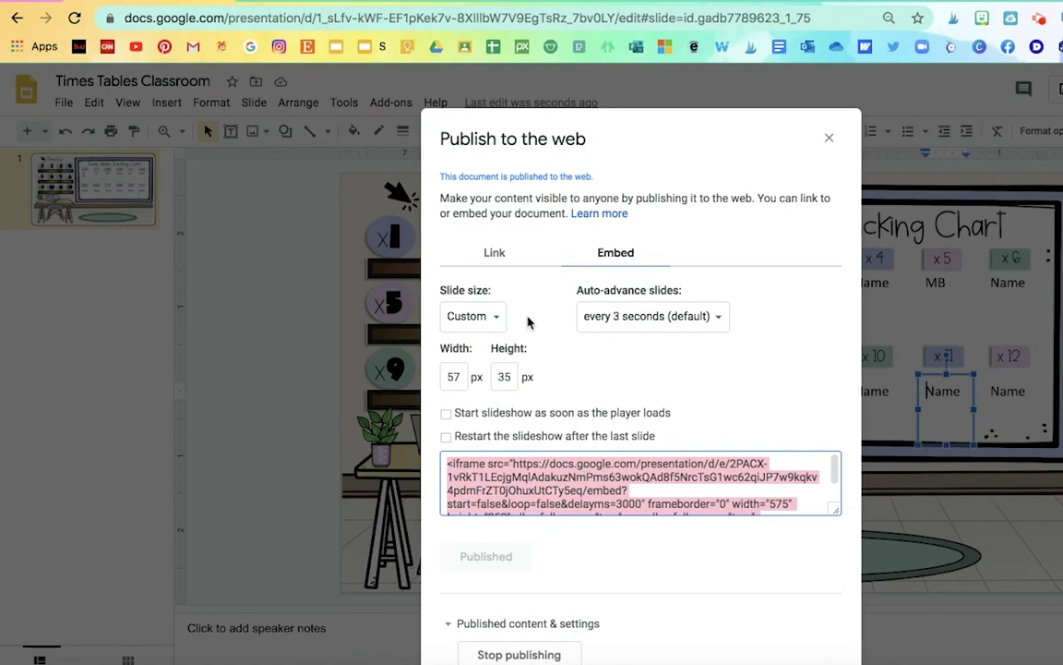
Add a new page titled 'Times Tables' to the Schoology course materials
click(328, 2)
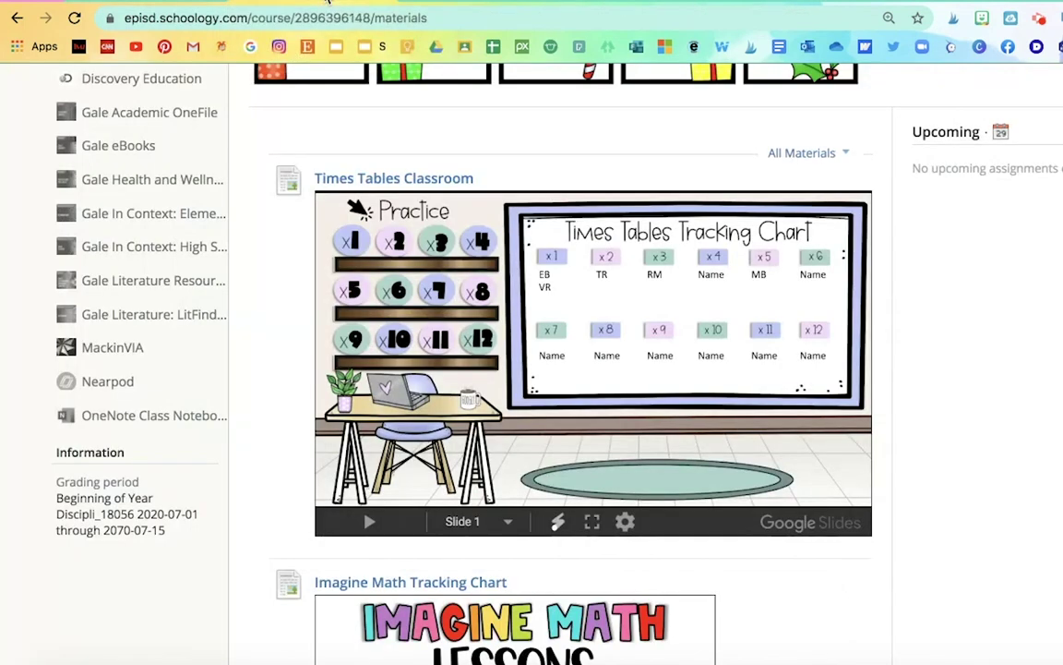
scroll(285, 202, up, 3)
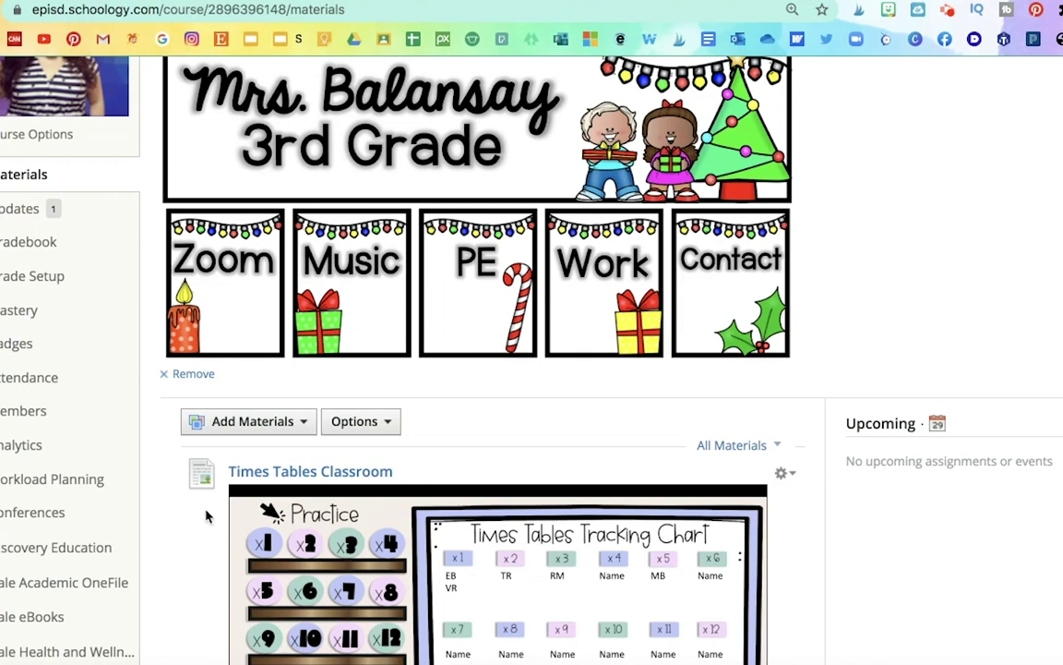
click(305, 423)
scroll(305, 430, down, 3)
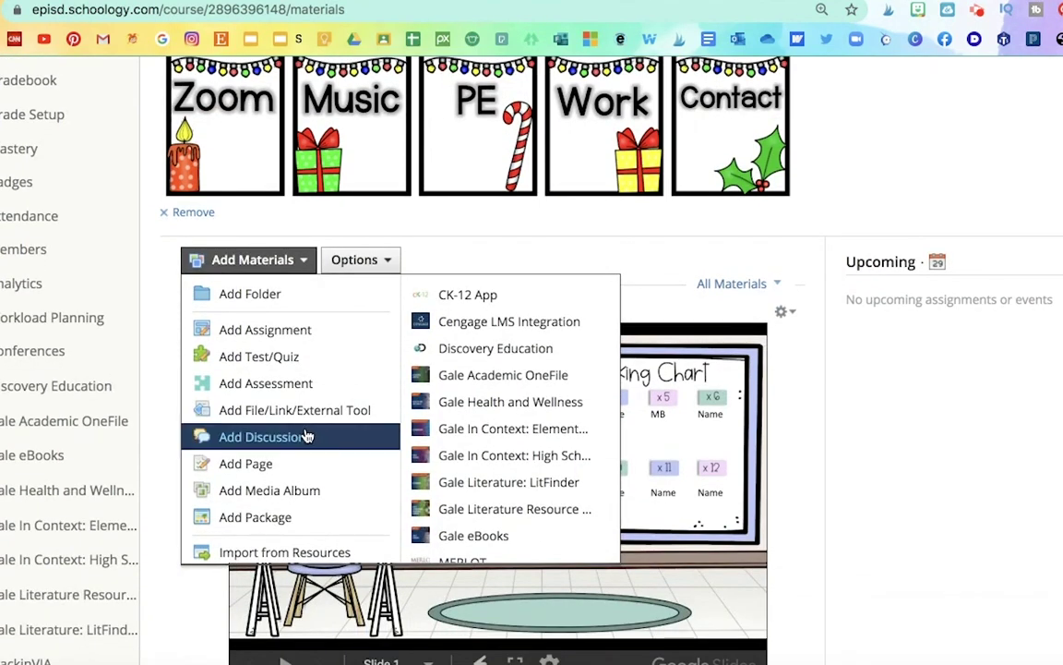
click(285, 462)
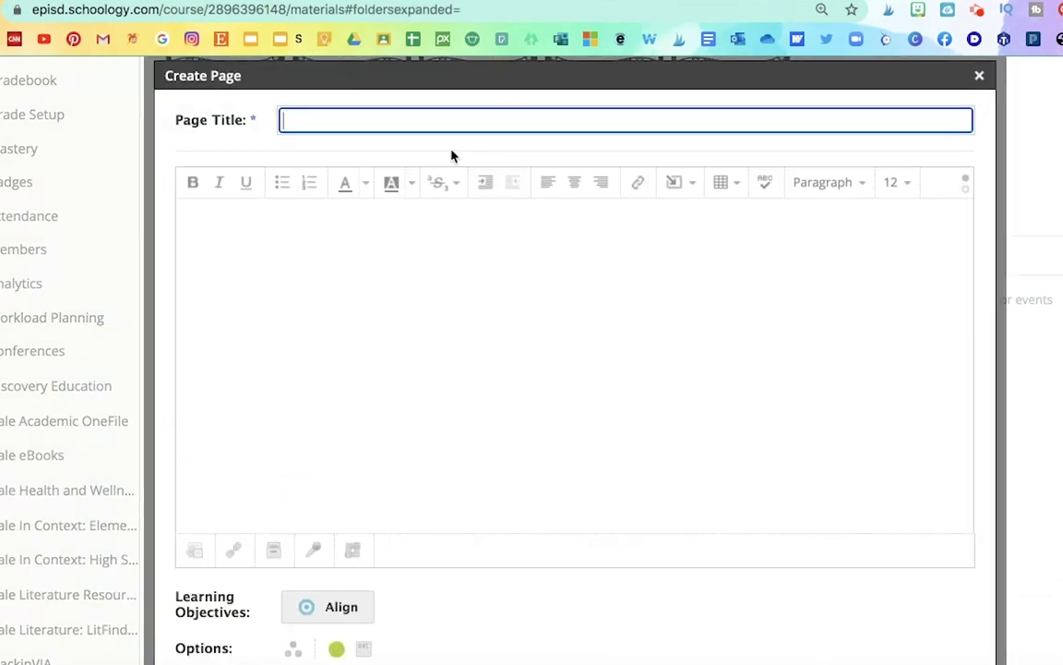
text(Times Tables)
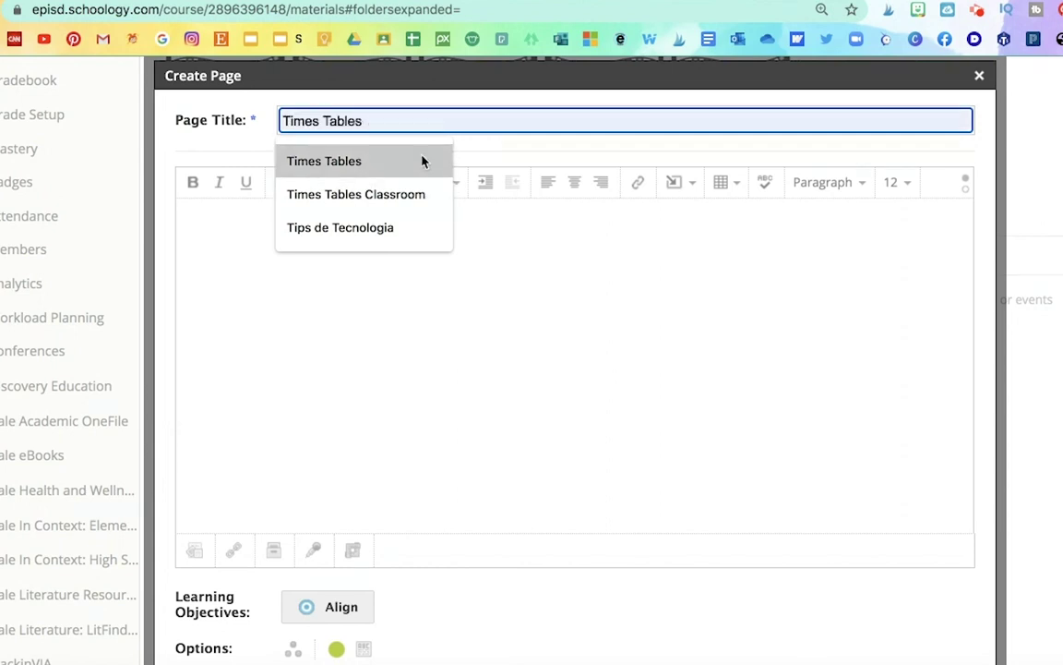
click(421, 160)
Paste the slide embed code into the page HTML, choose Display inline, and create it
click(417, 319)
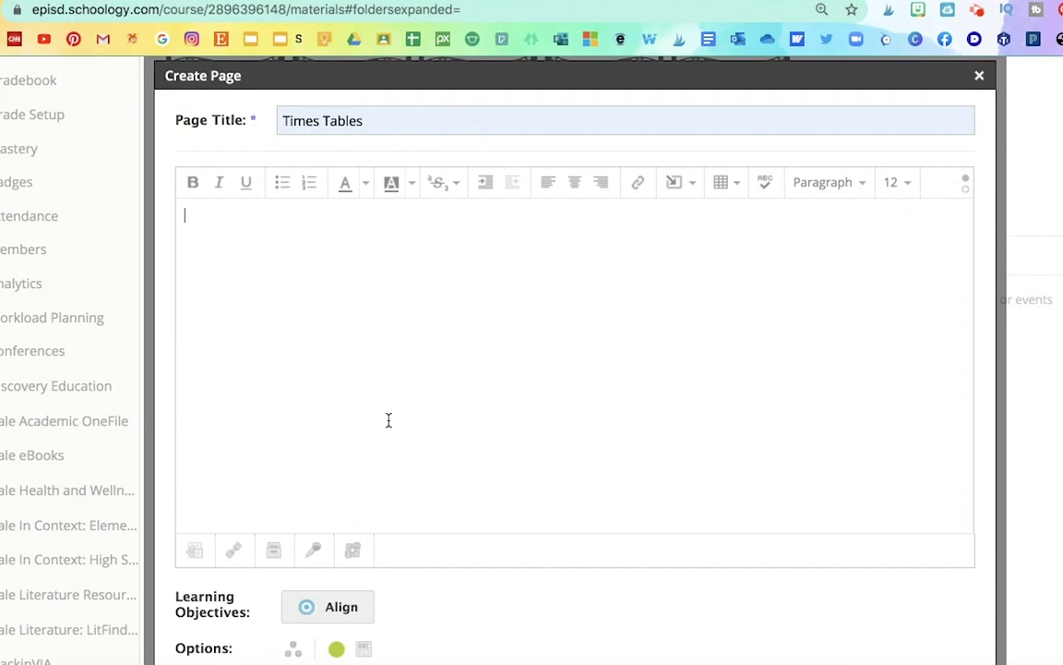
click(963, 184)
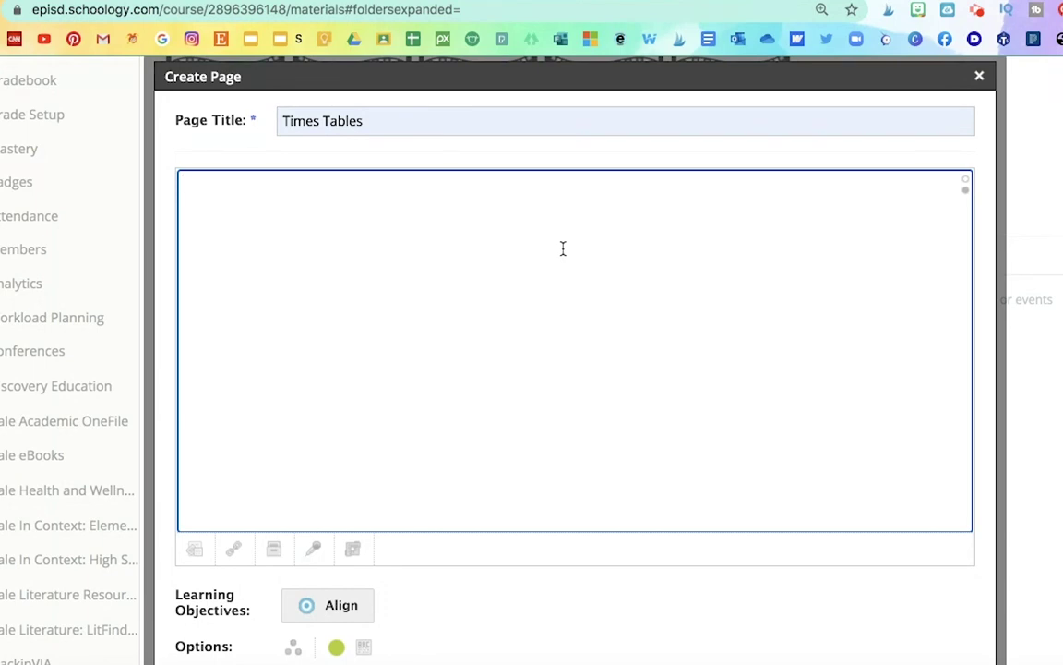
key(super+v)
scroll(340, 539, down, 3)
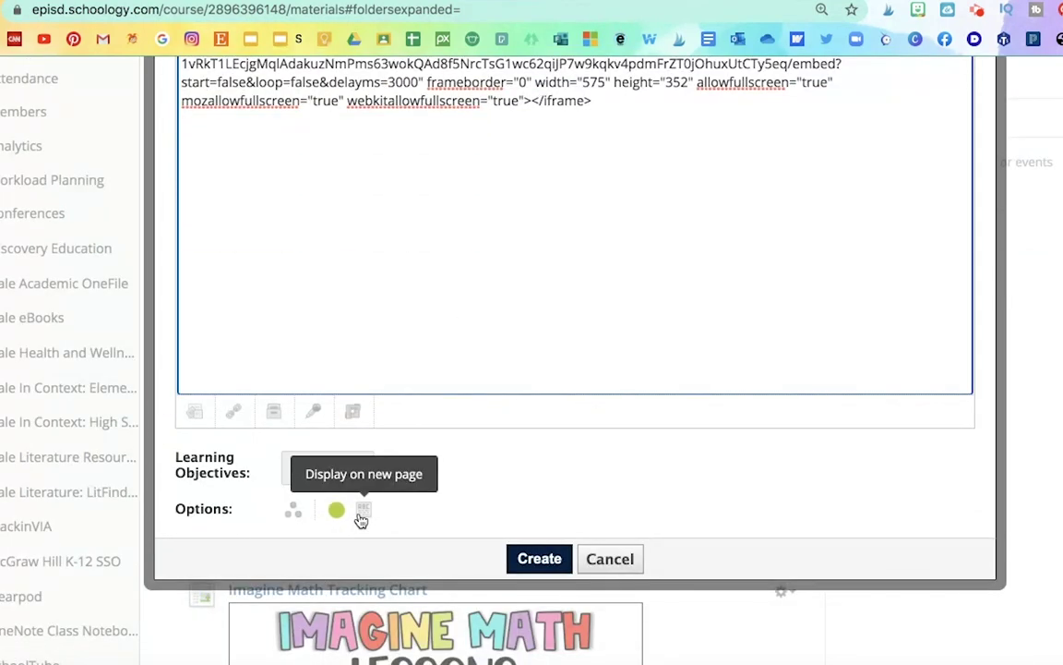
click(362, 513)
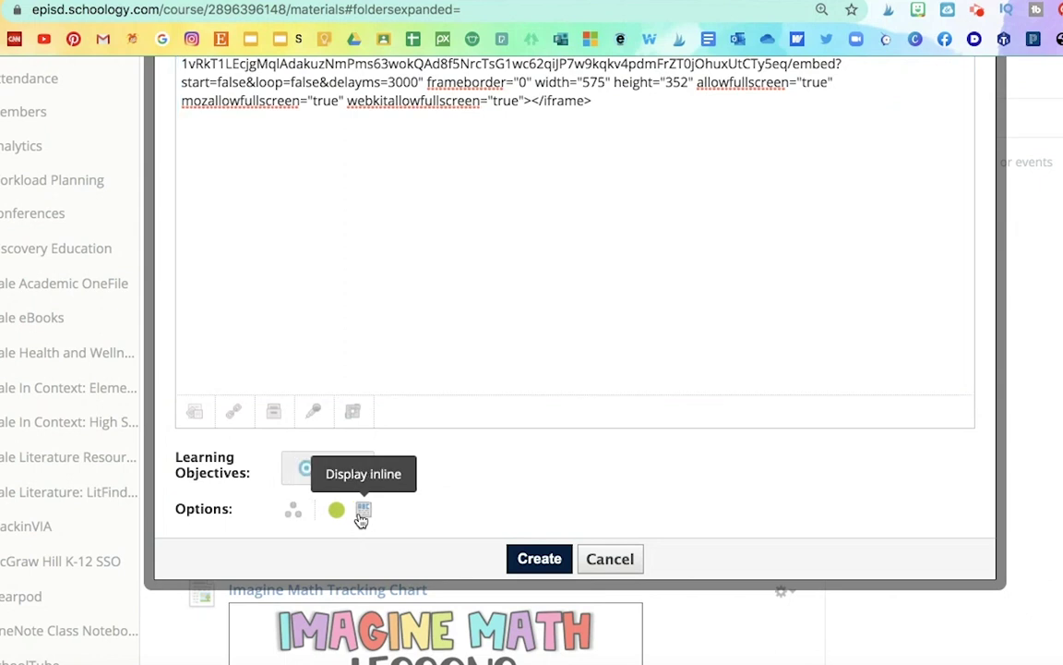
click(540, 560)
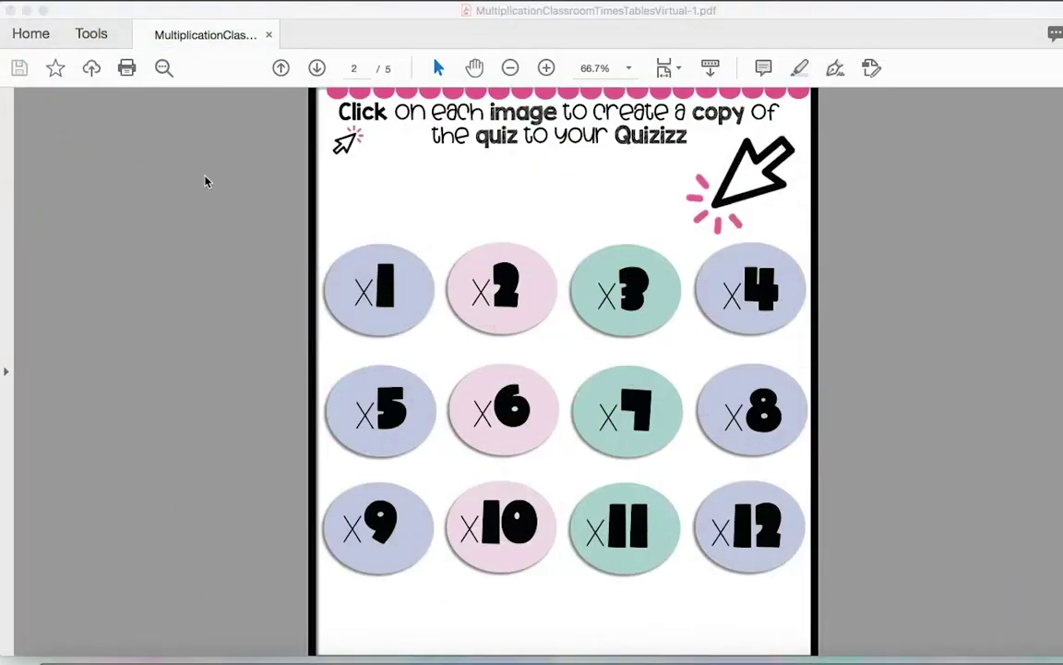
Open the Quizizz 'Times Tables 2' quiz from the x2 circle on PDF page 2
scroll(239, 215, up, 10)
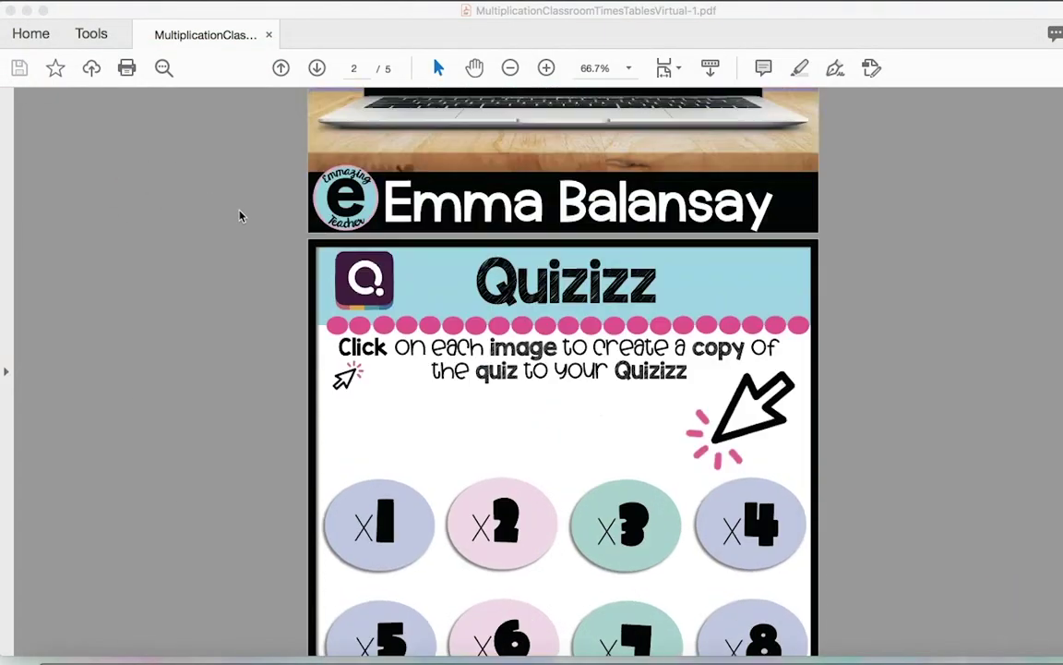
scroll(240, 215, down, 7)
scroll(239, 216, down, 5)
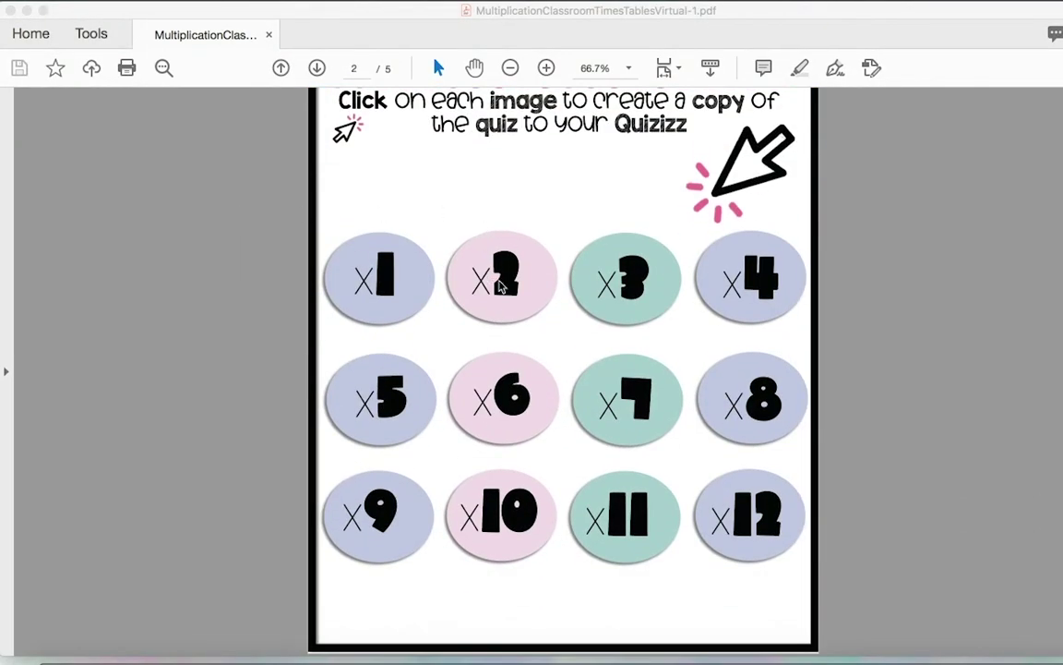
click(499, 287)
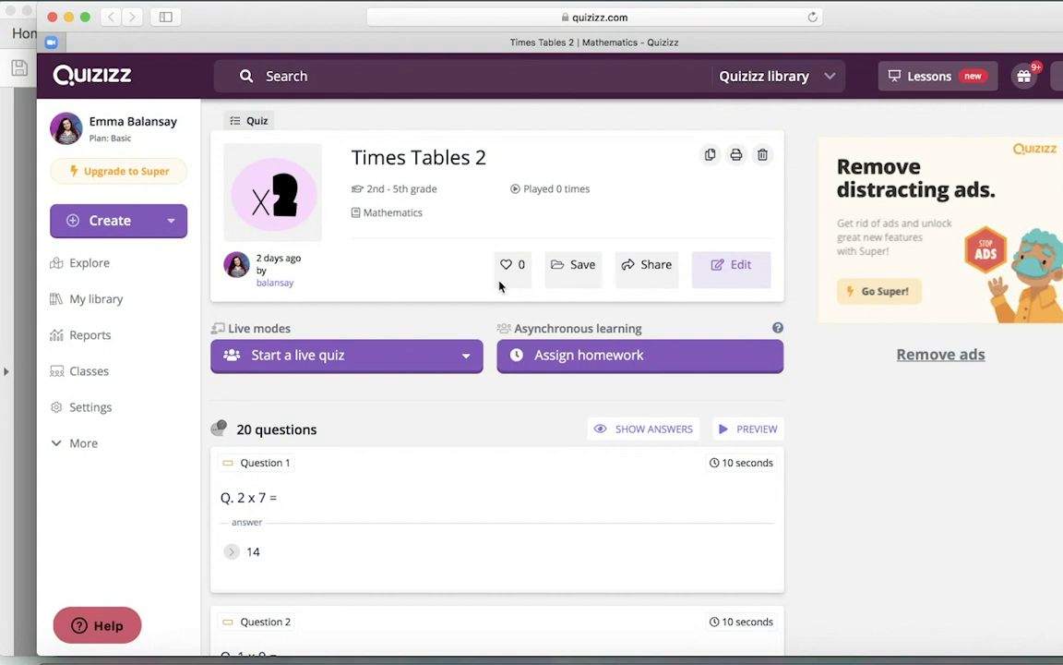
Assign Times Tables 2 as homework with a December 5 deadline
click(590, 370)
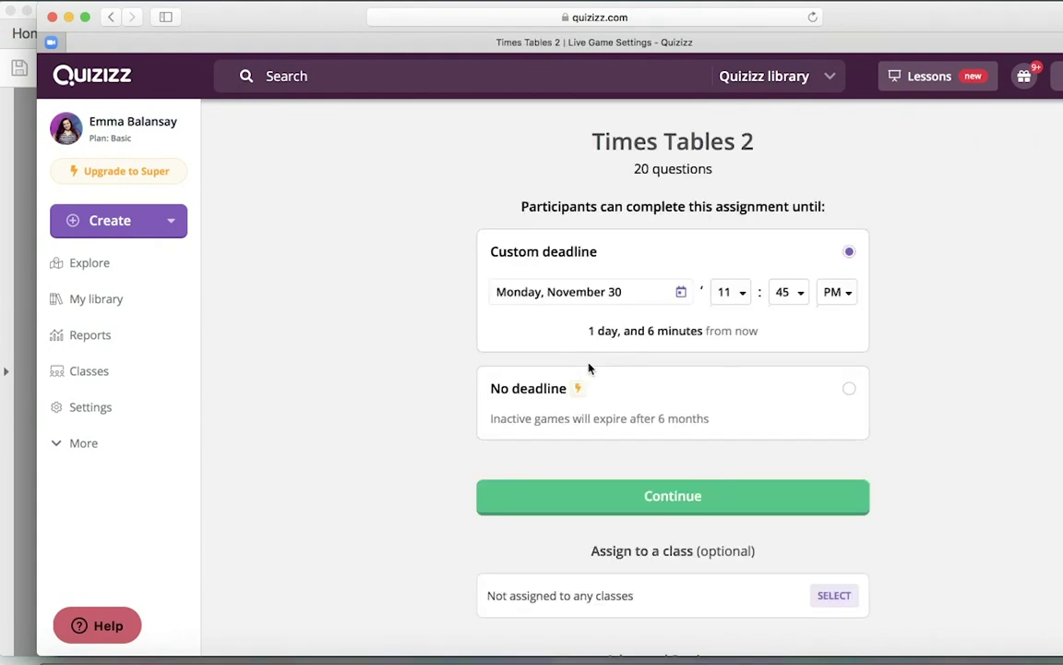
click(681, 294)
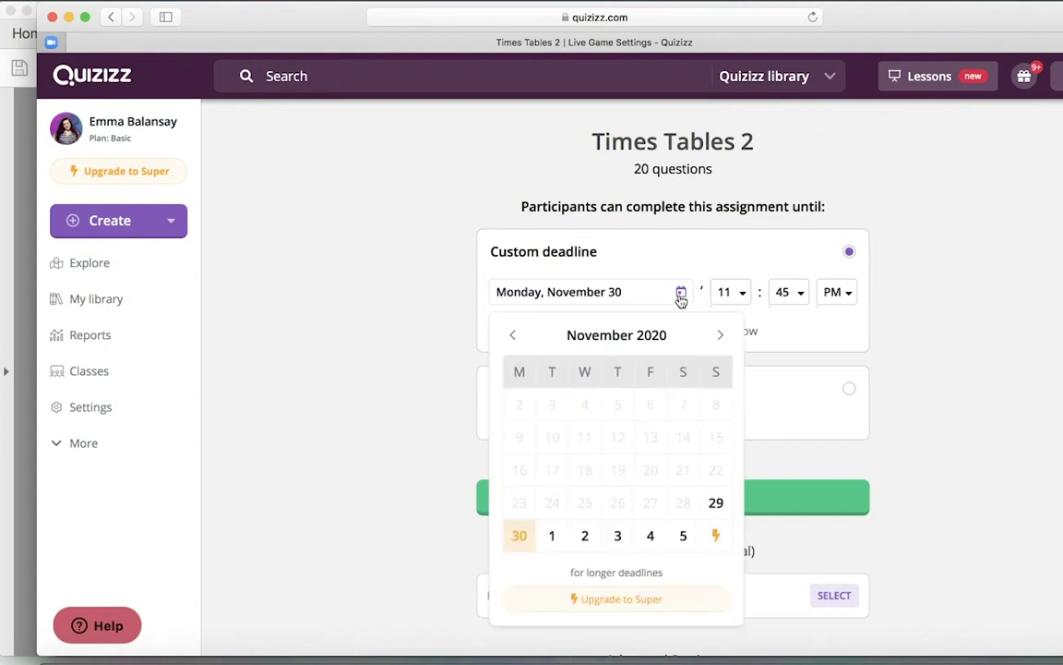
click(683, 537)
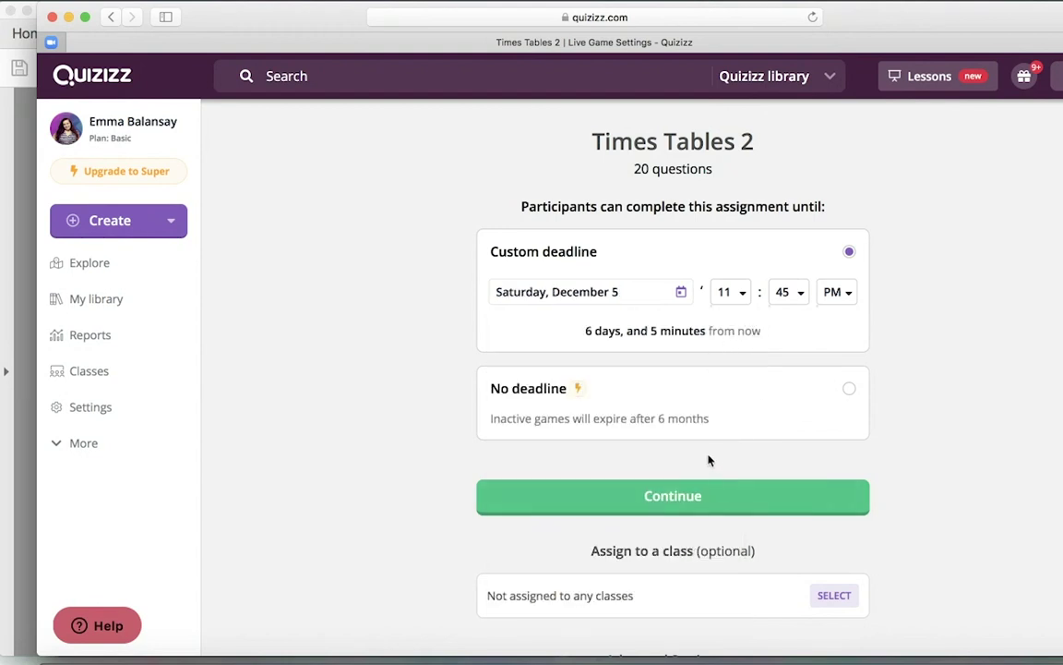
click(745, 501)
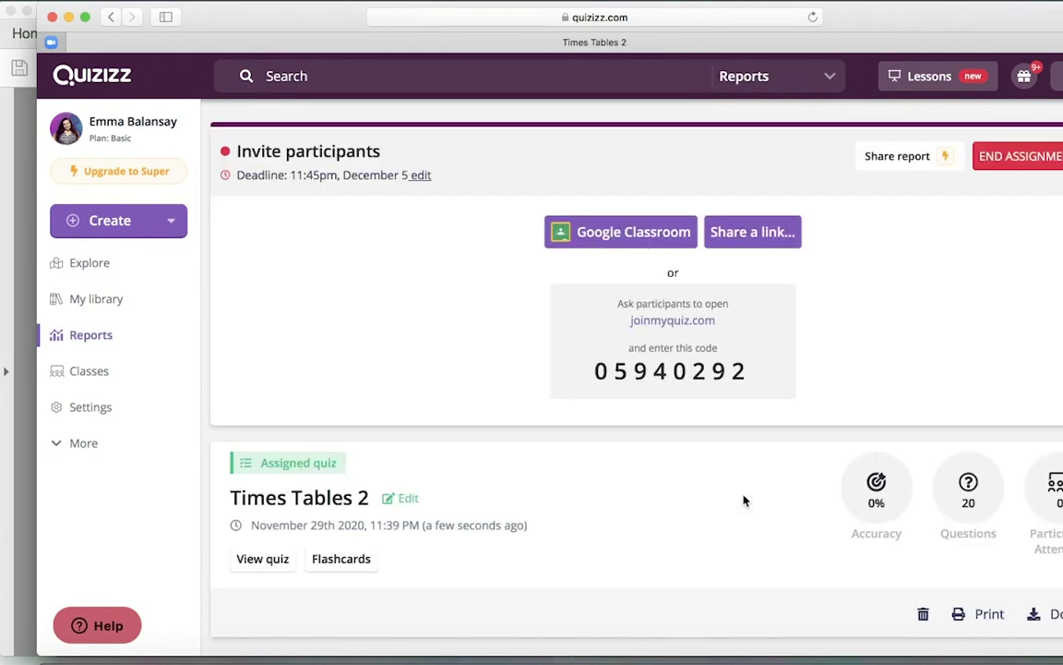
Copy the quiz's join link and return to the Times Tables Classroom presentation
click(738, 234)
click(761, 159)
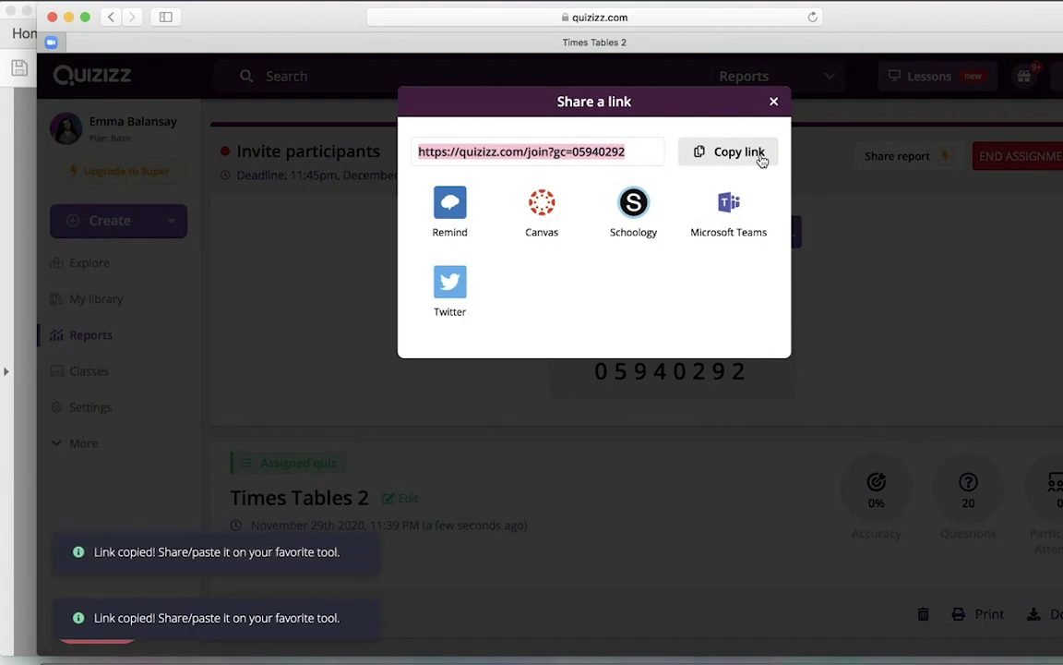
click(31, 280)
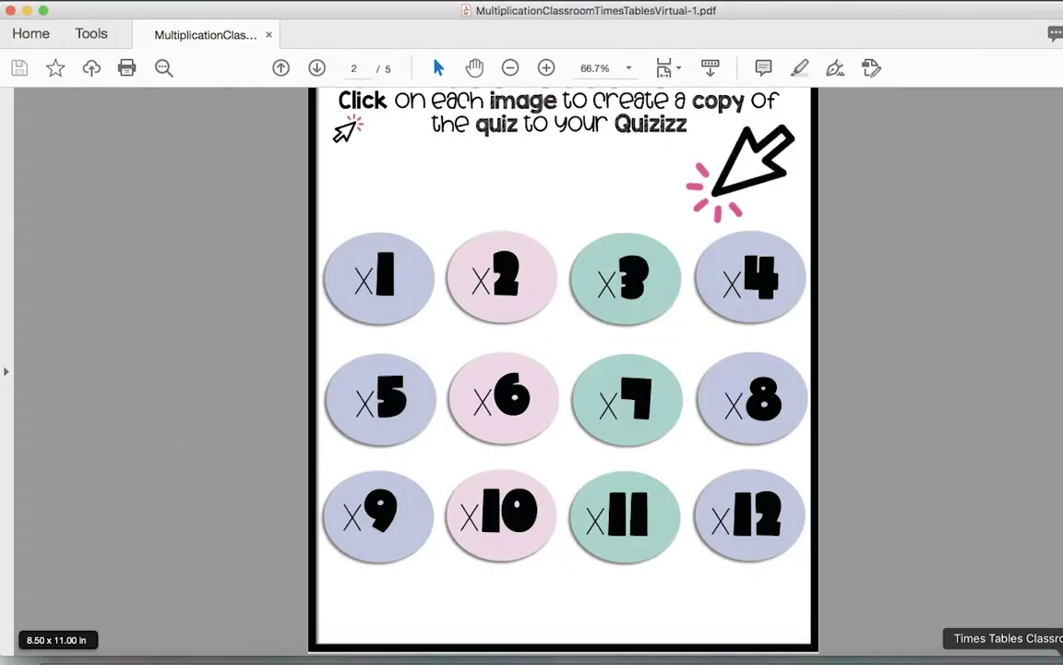
click(1006, 658)
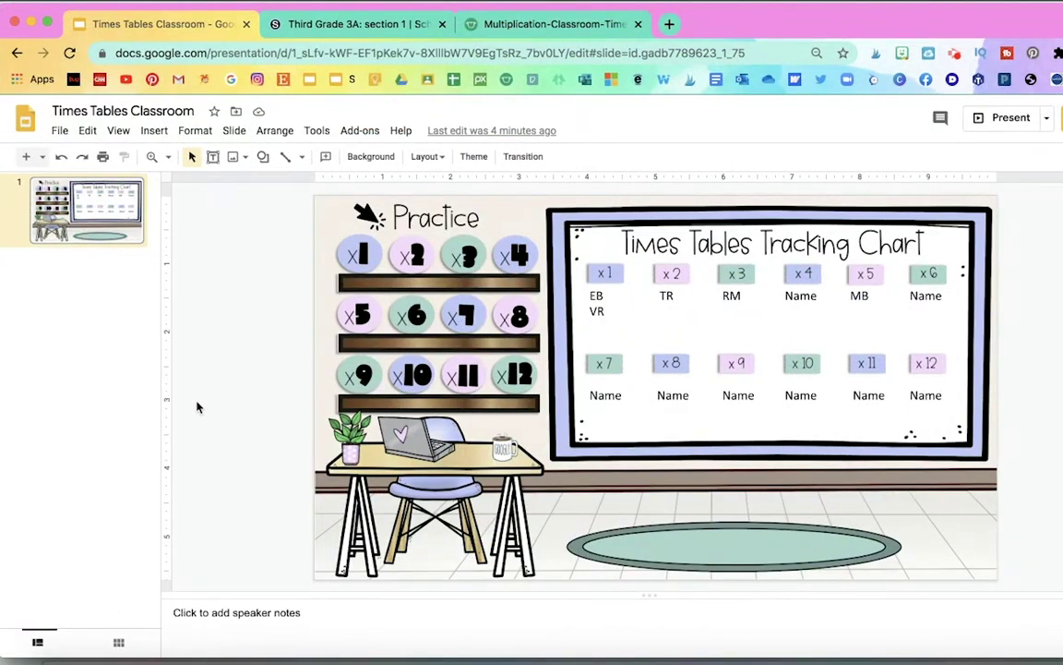
Draw a rectangle over the x2 label with transparent fill and border
click(153, 132)
mouse_move(159, 159)
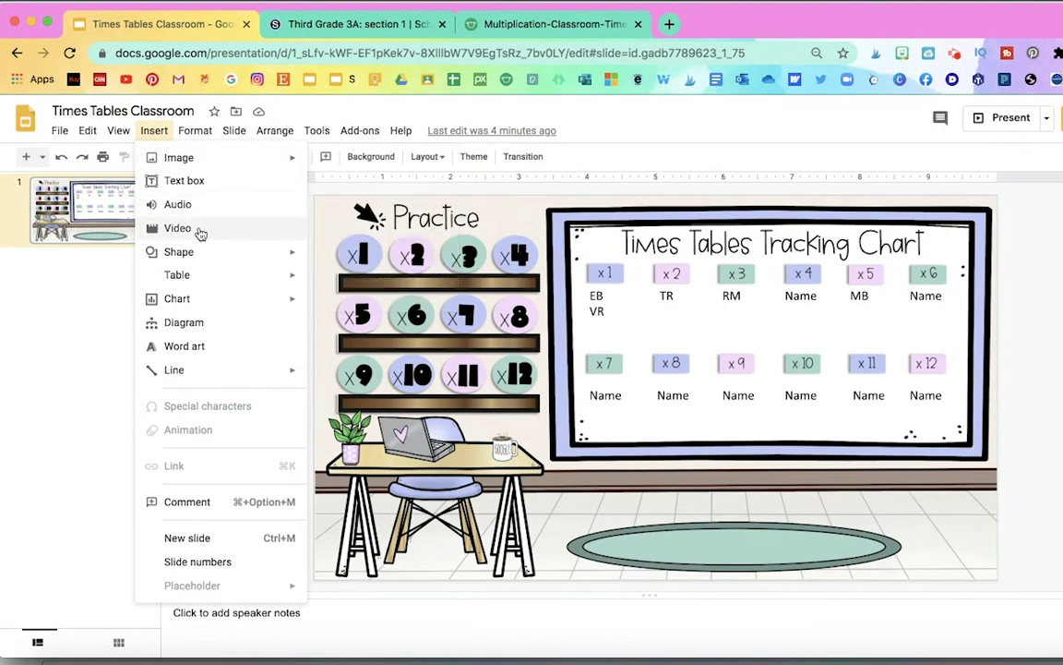
mouse_move(197, 251)
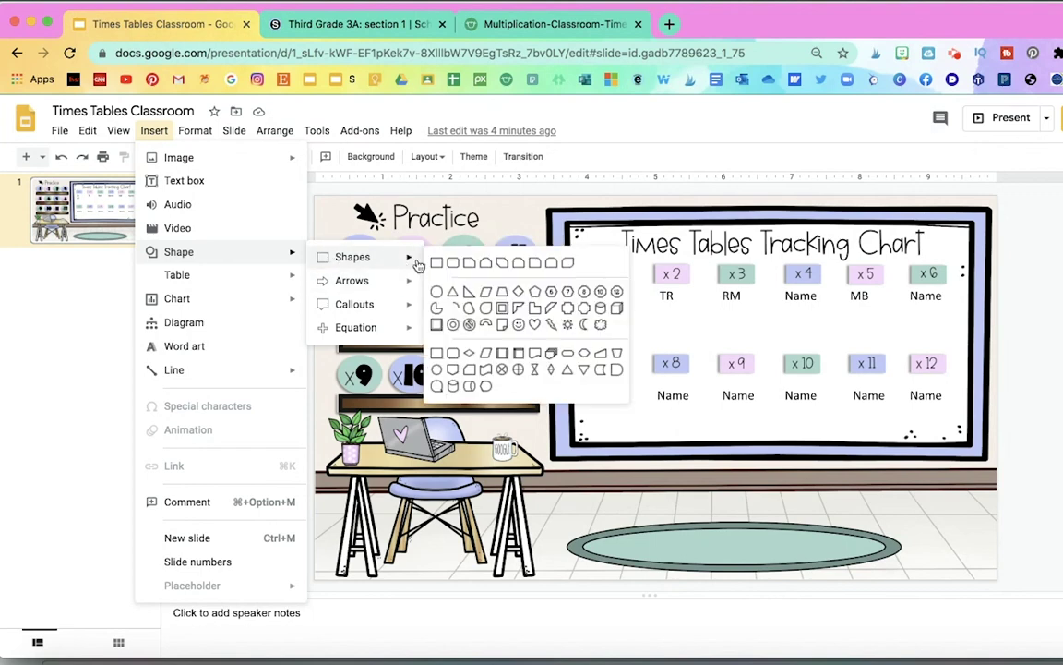
click(515, 262)
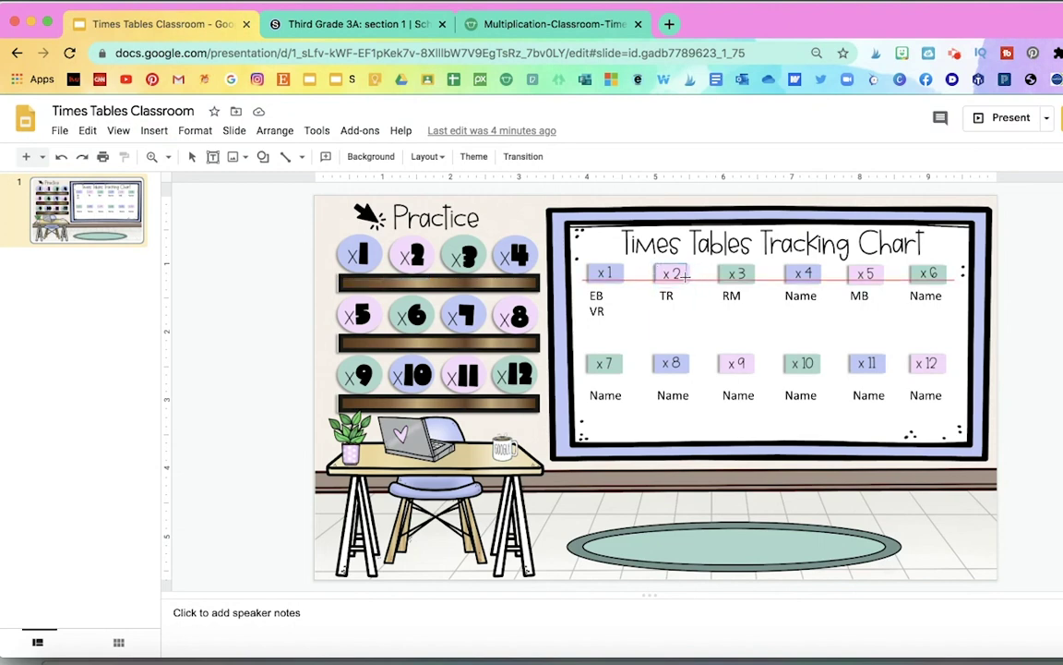
drag(653, 265, 688, 283)
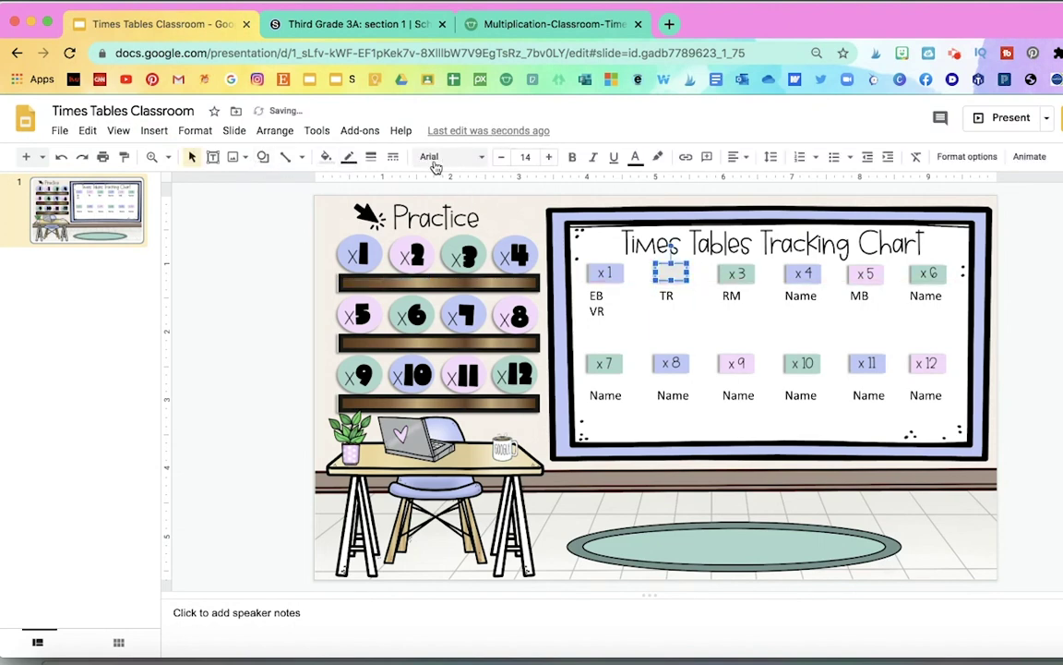
click(326, 157)
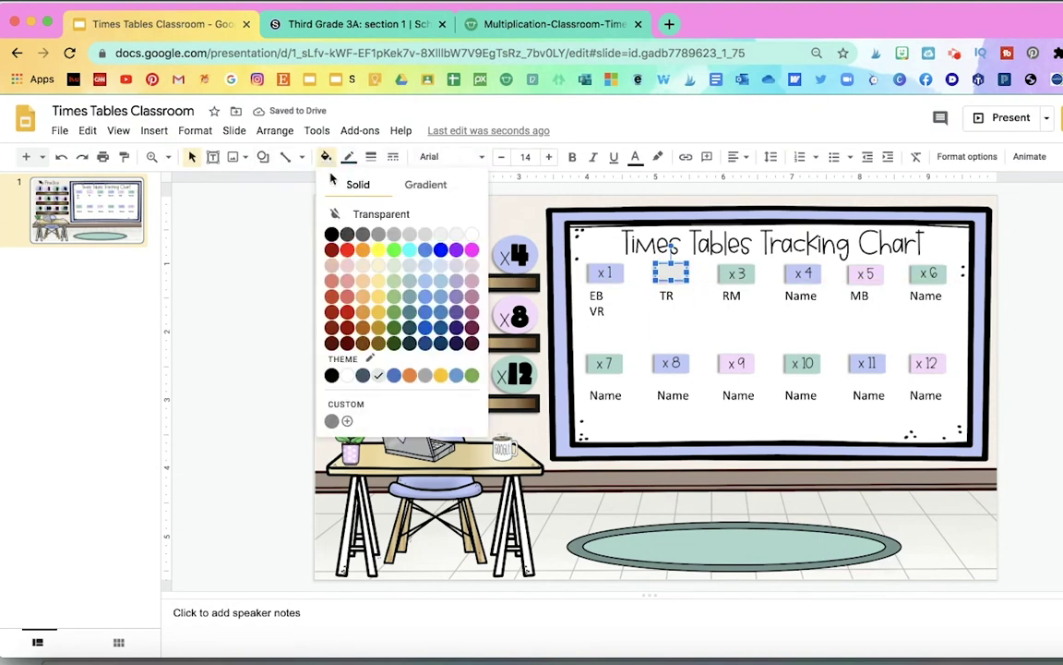
click(345, 215)
click(349, 157)
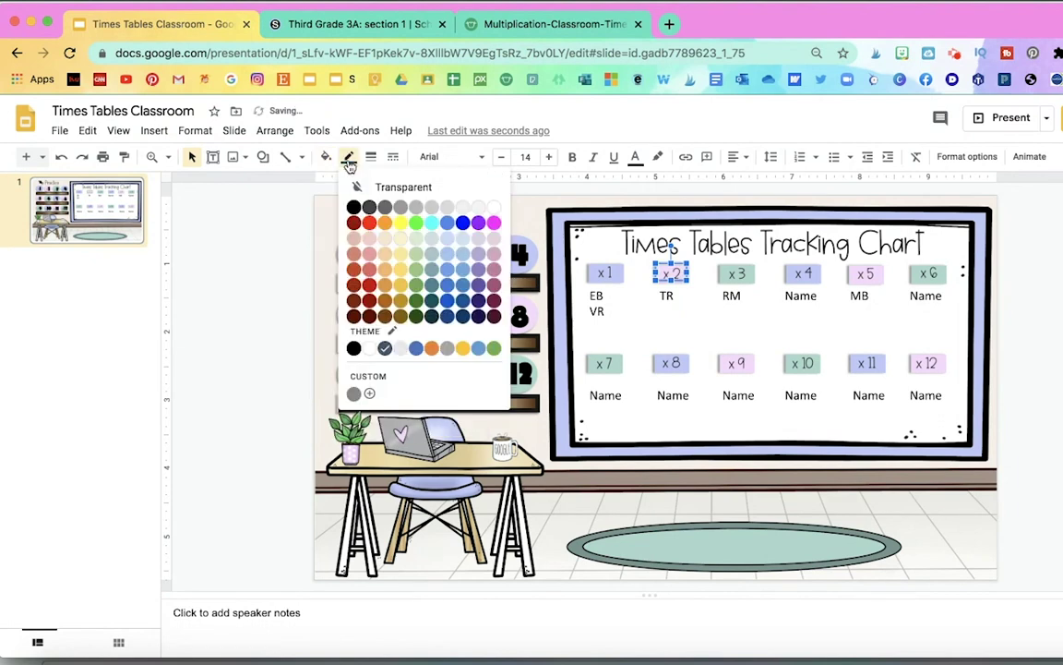
click(362, 187)
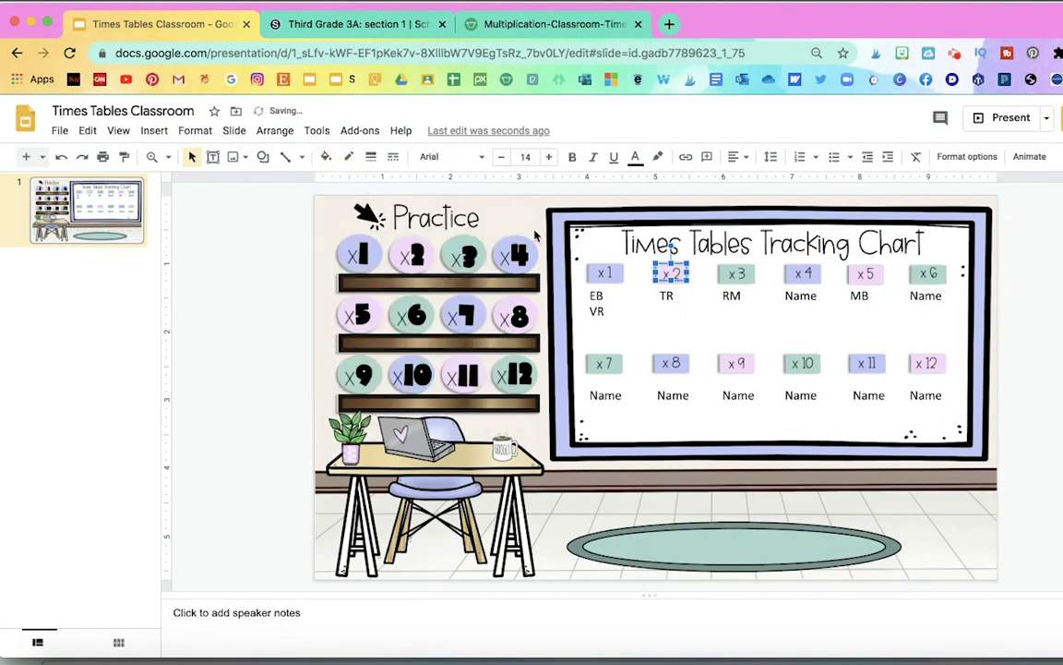
Link the invisible x2 shape to the pasted Quizizz join URL
click(149, 131)
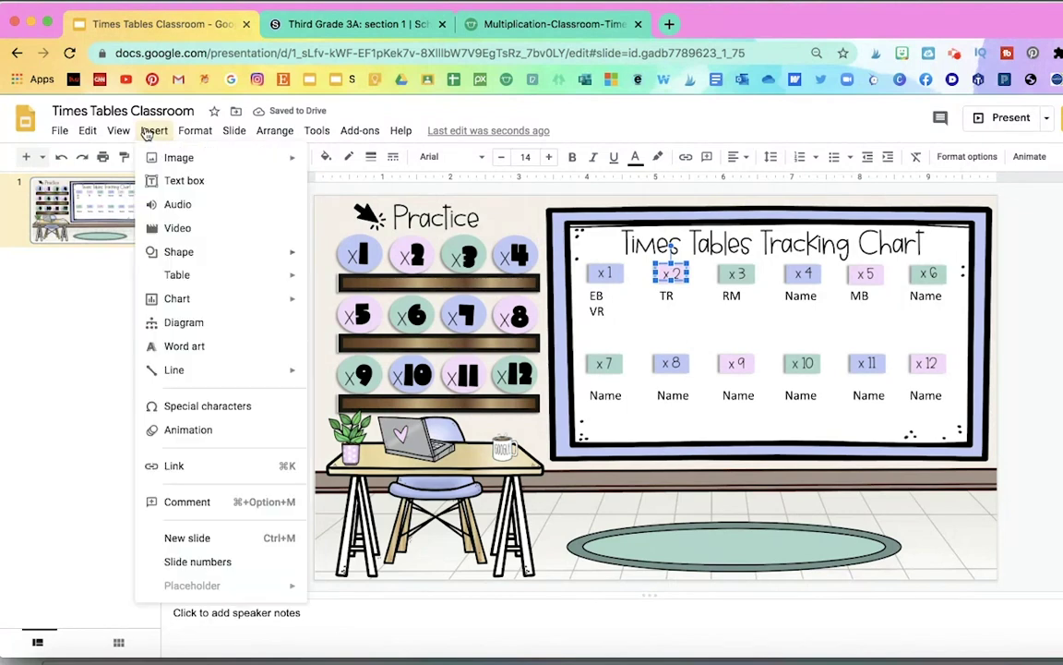
click(177, 467)
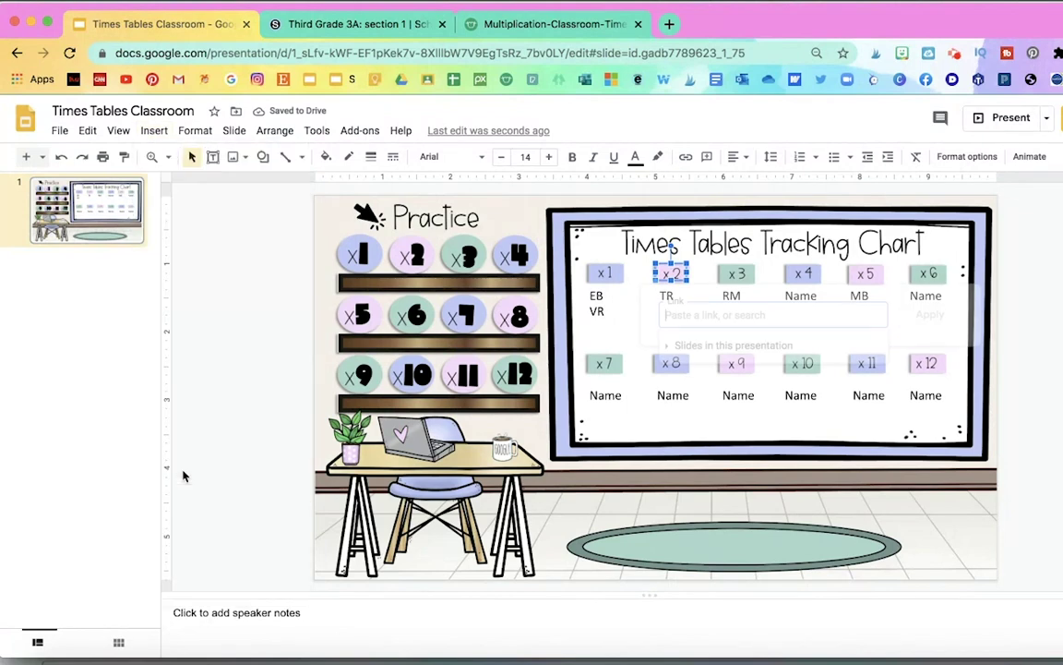
key(super+v)
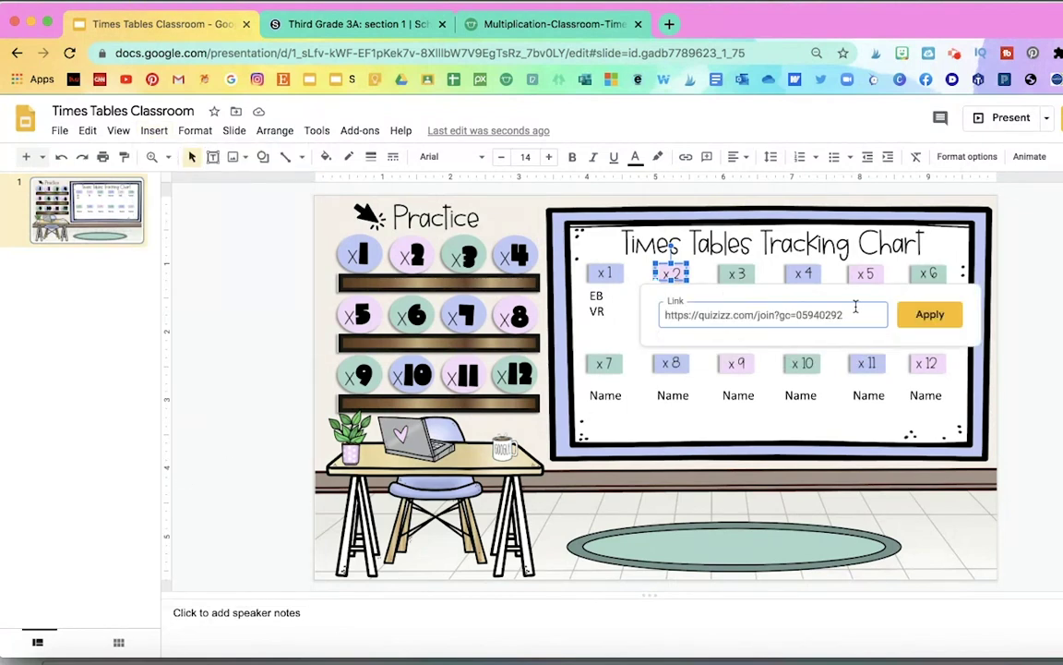
click(926, 317)
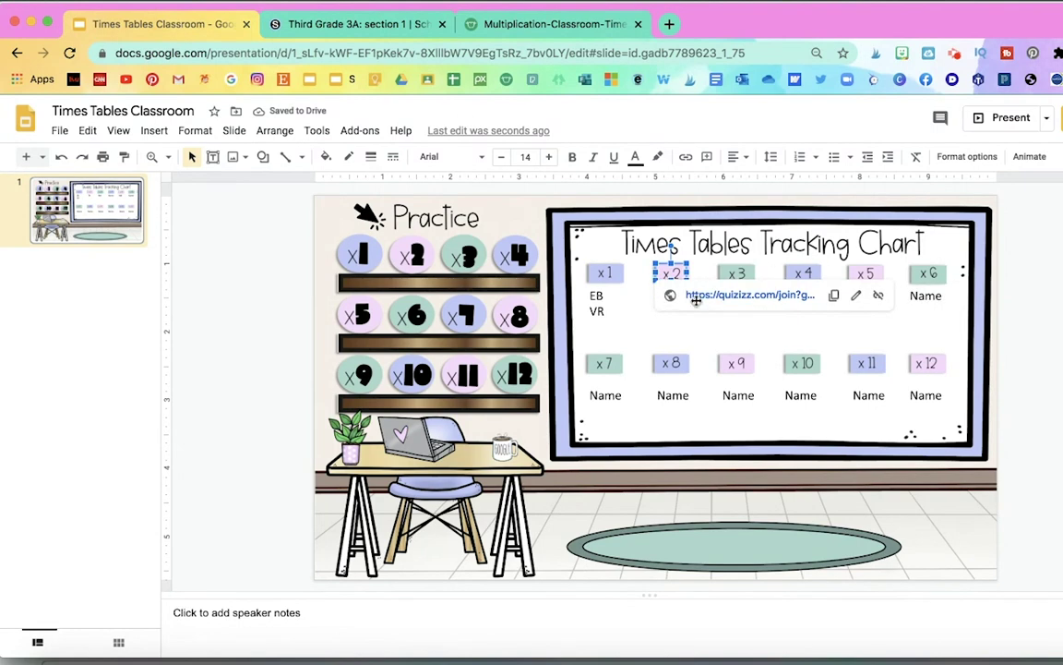
Reload the Schoology course page to pick up the updated x2 link
click(367, 22)
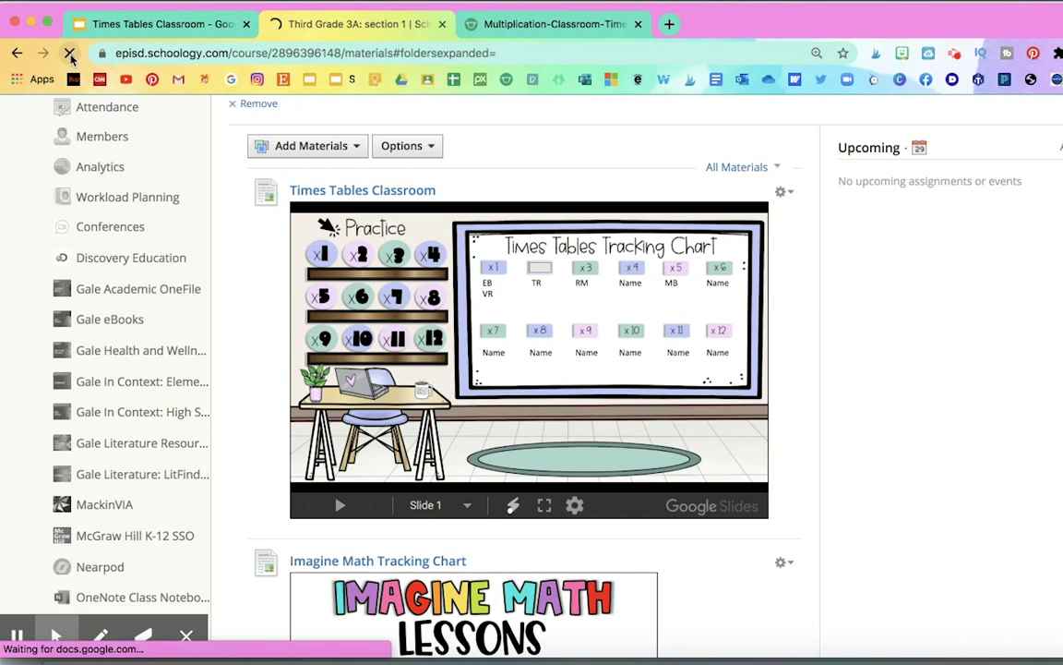
click(70, 53)
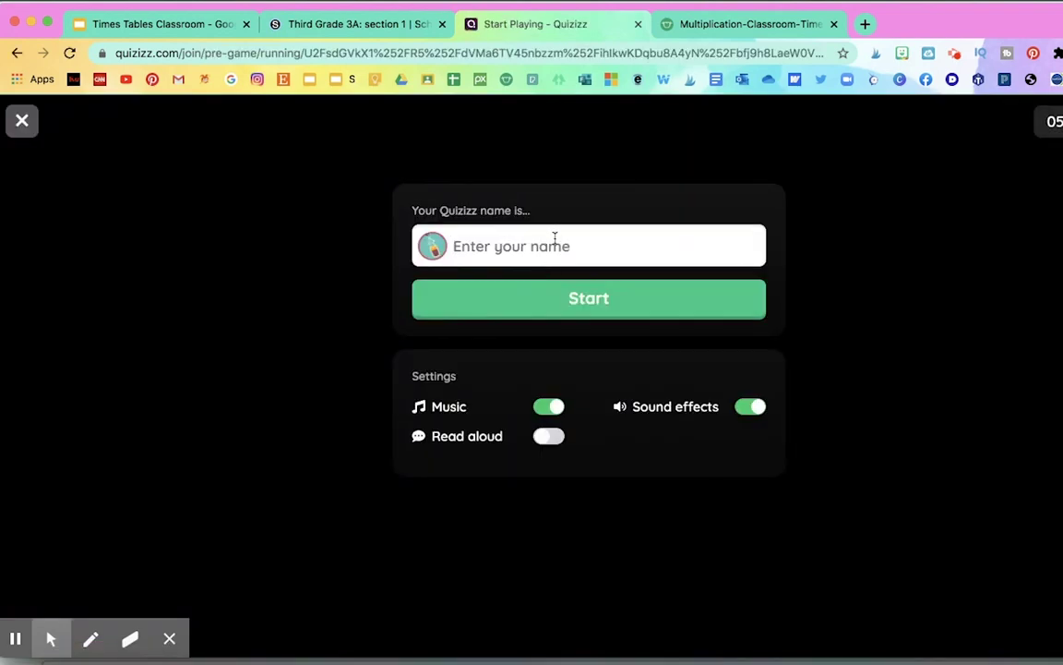
Join the Times Tables 2 quiz with a player name and start the game
text(Name)
click(556, 313)
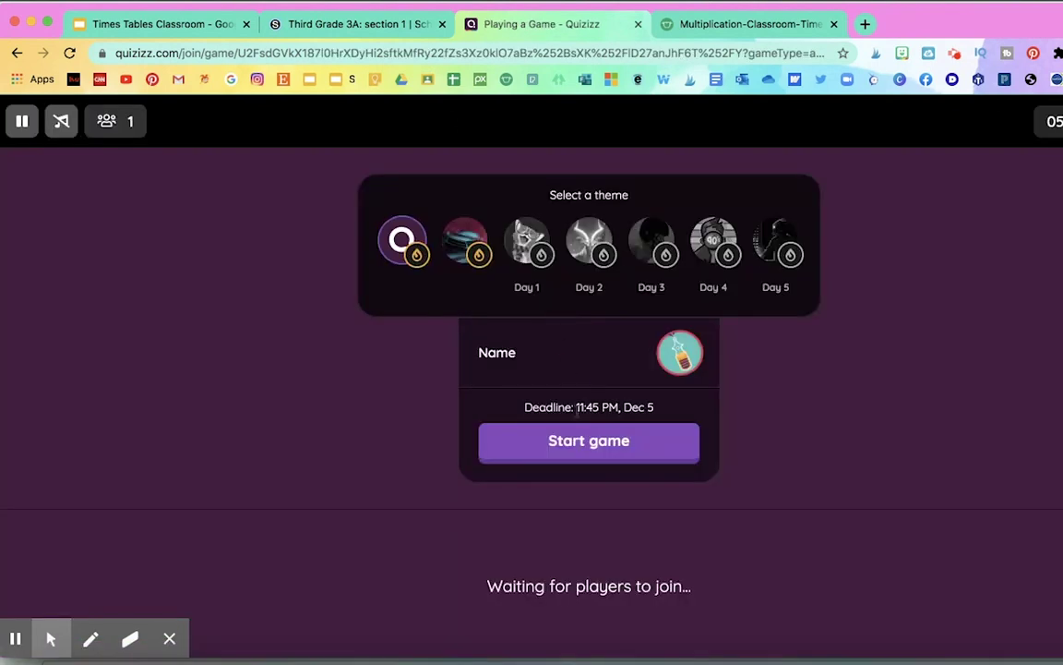
click(587, 442)
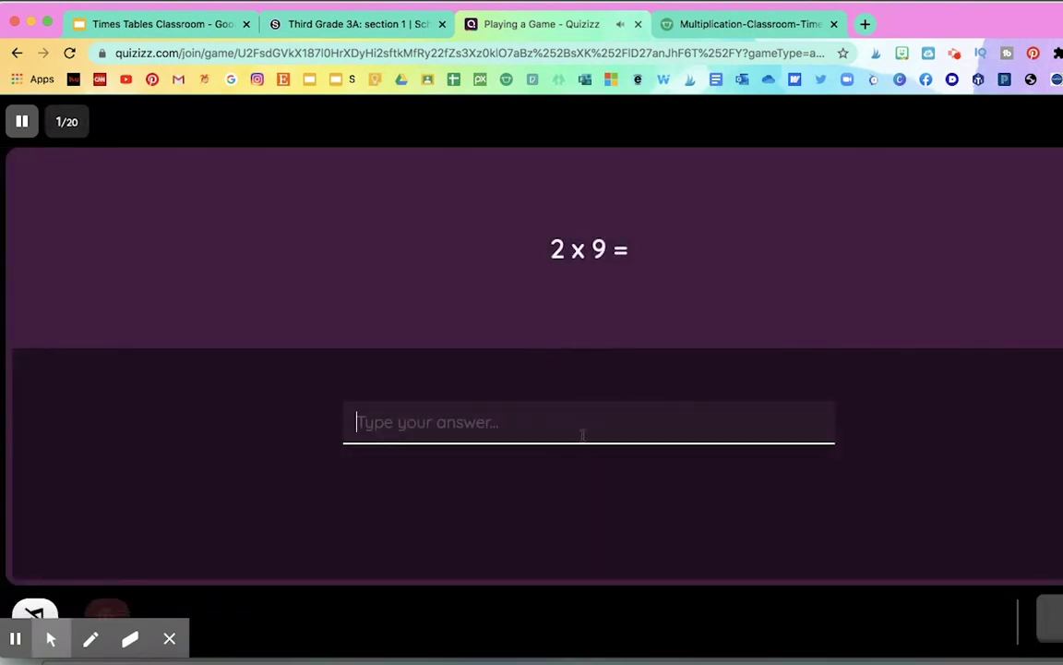
Answer 18 for 2 x 9 and 6 for 2 x 3
text(18)
key(Return)
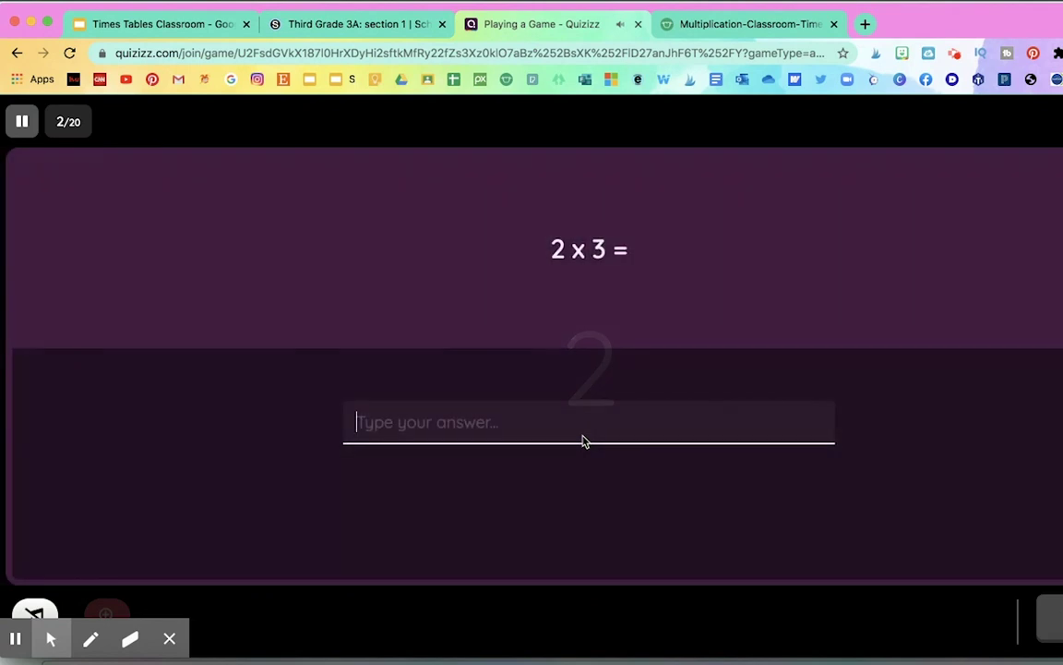
text(6)
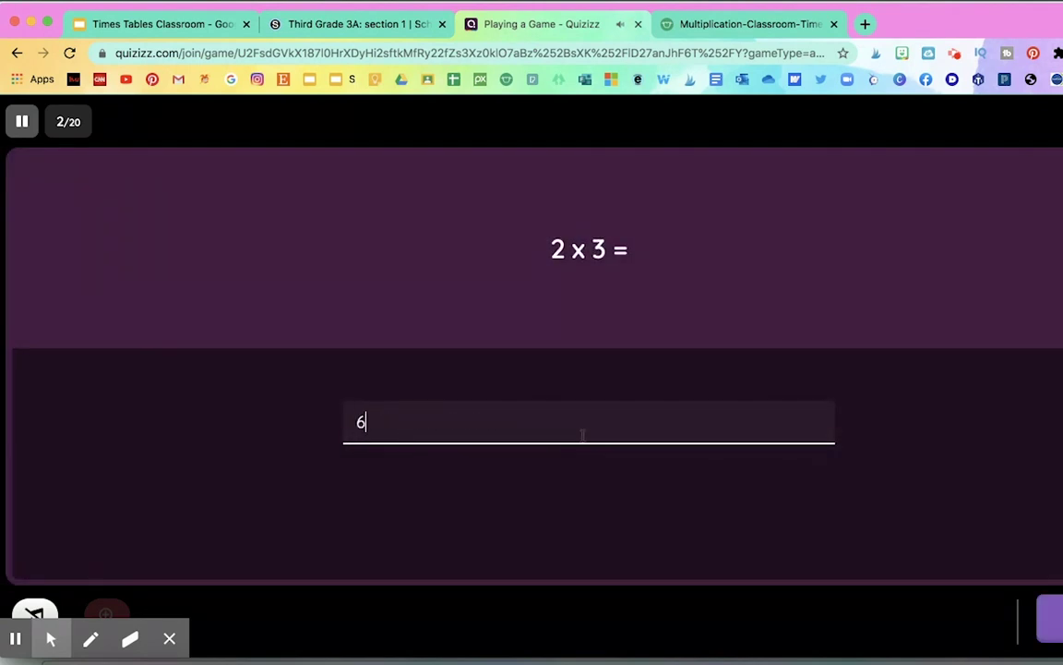
key(Return)
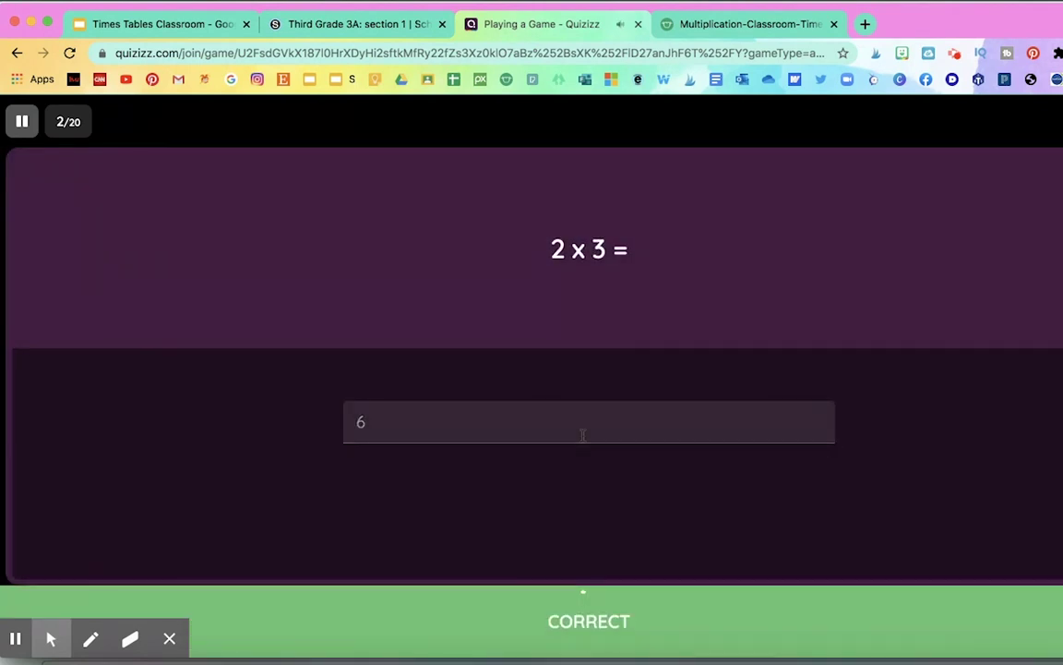